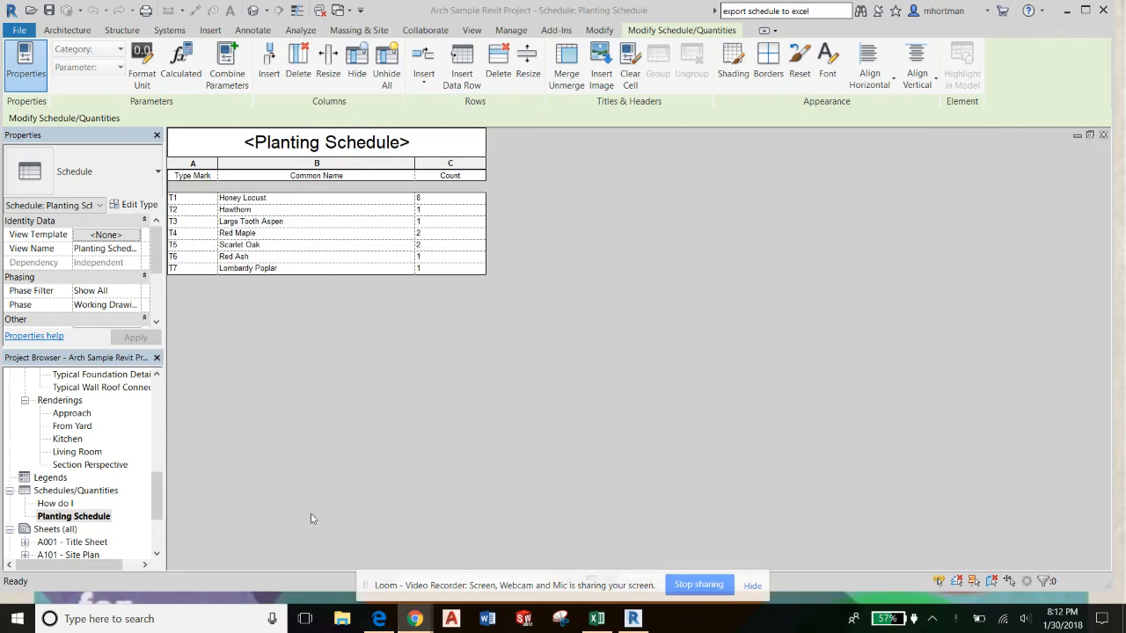
# Switch to the Planting Schedule workbook in Excel and autofit columns A through C to their contents.
pyautogui.click(597, 620)
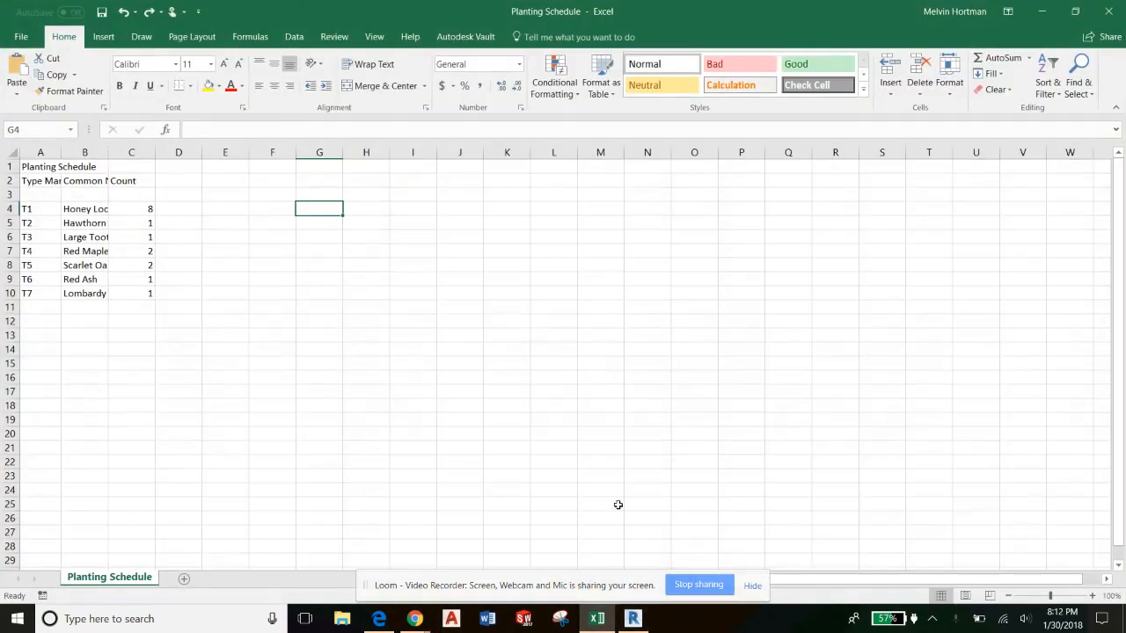
pyautogui.moveTo(40, 167); pyautogui.dragTo(151, 294)
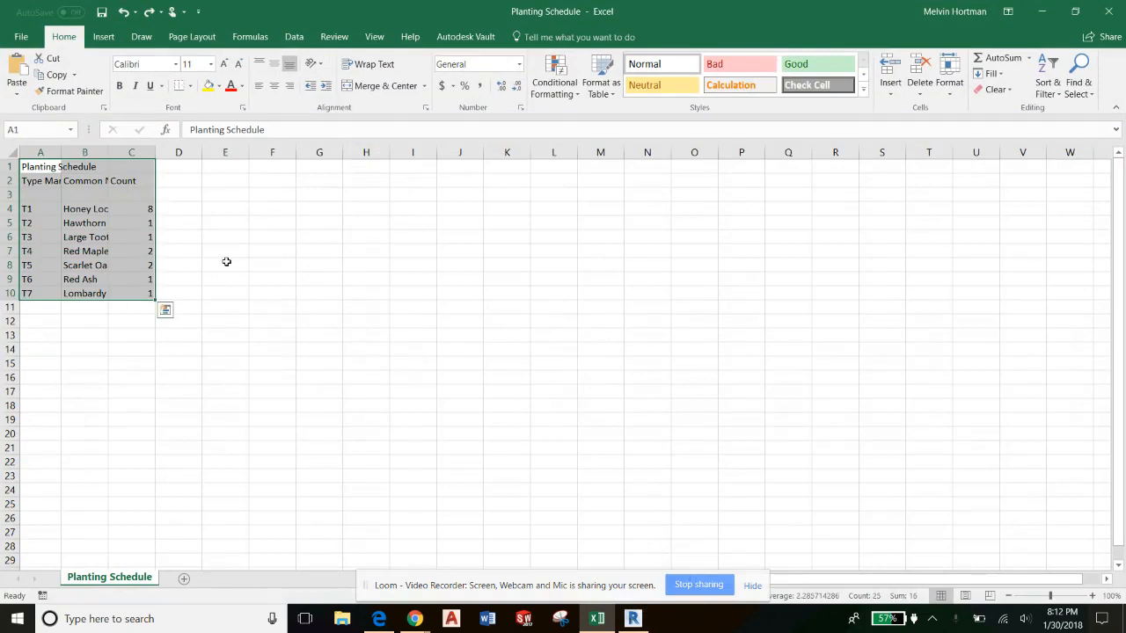
pyautogui.click(225, 261)
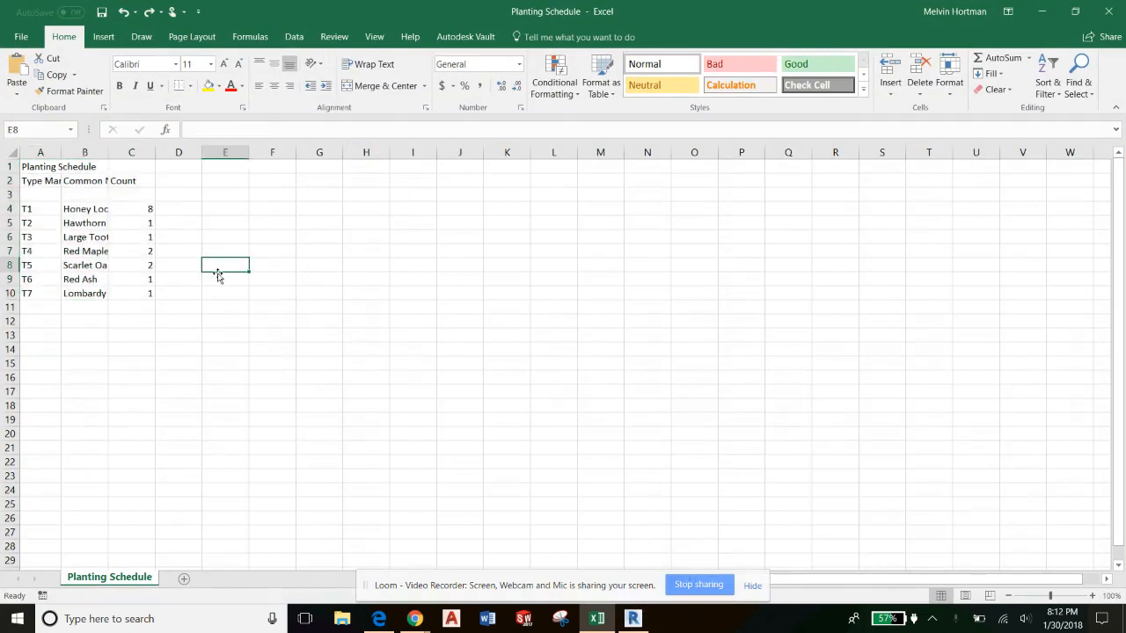
pyautogui.click(42, 153)
pyautogui.moveTo(89, 153); pyautogui.dragTo(150, 153)
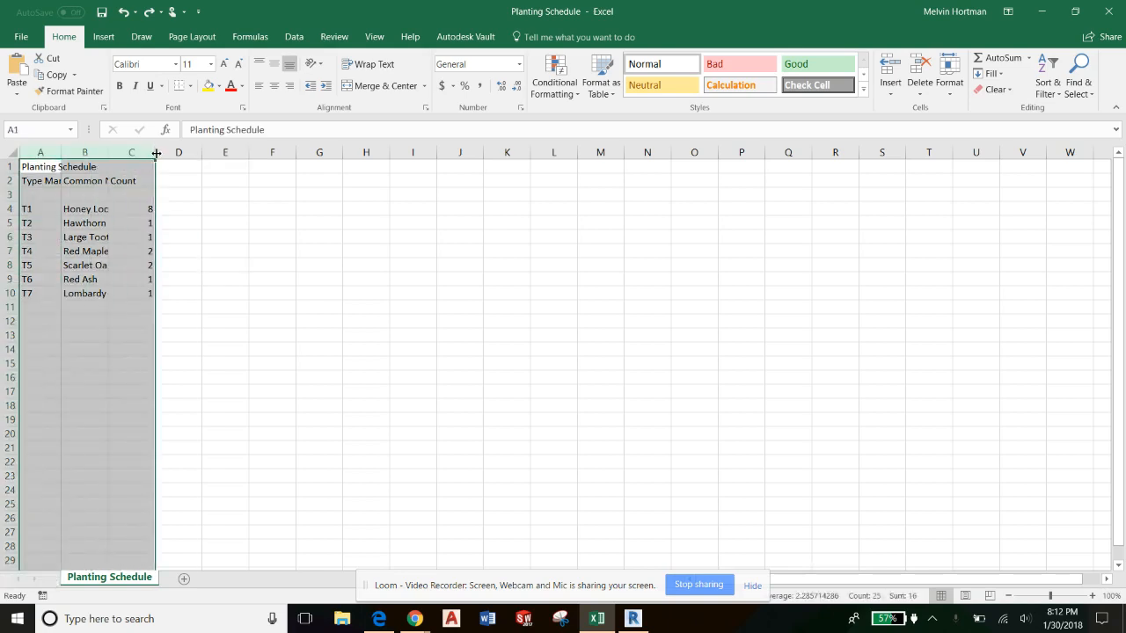
pyautogui.doubleClick(156, 153)
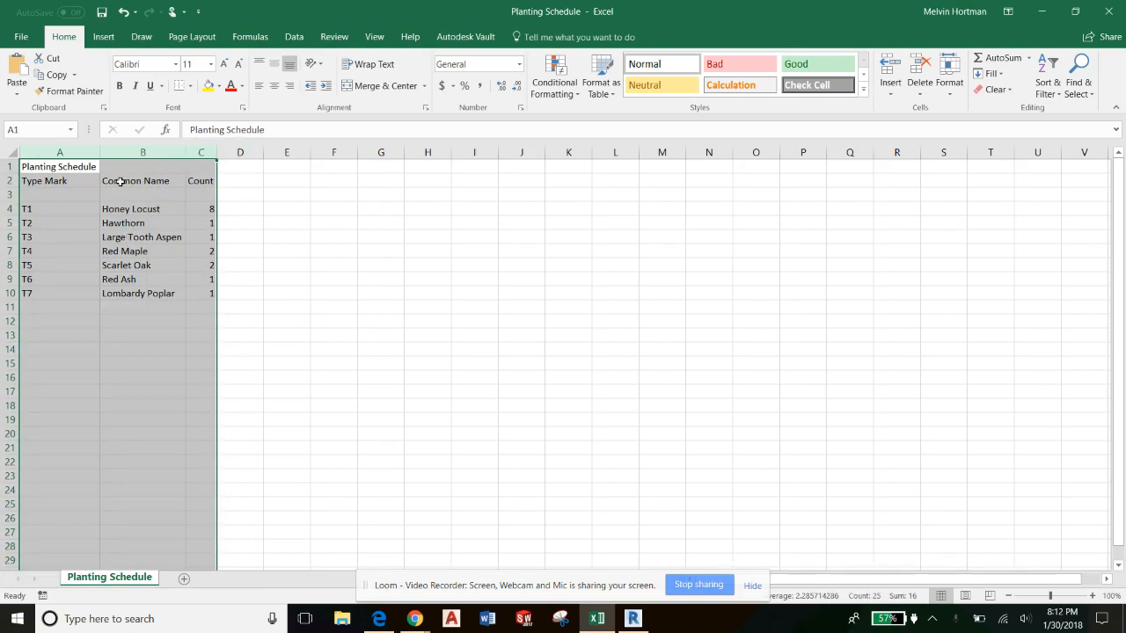
pyautogui.click(255, 206)
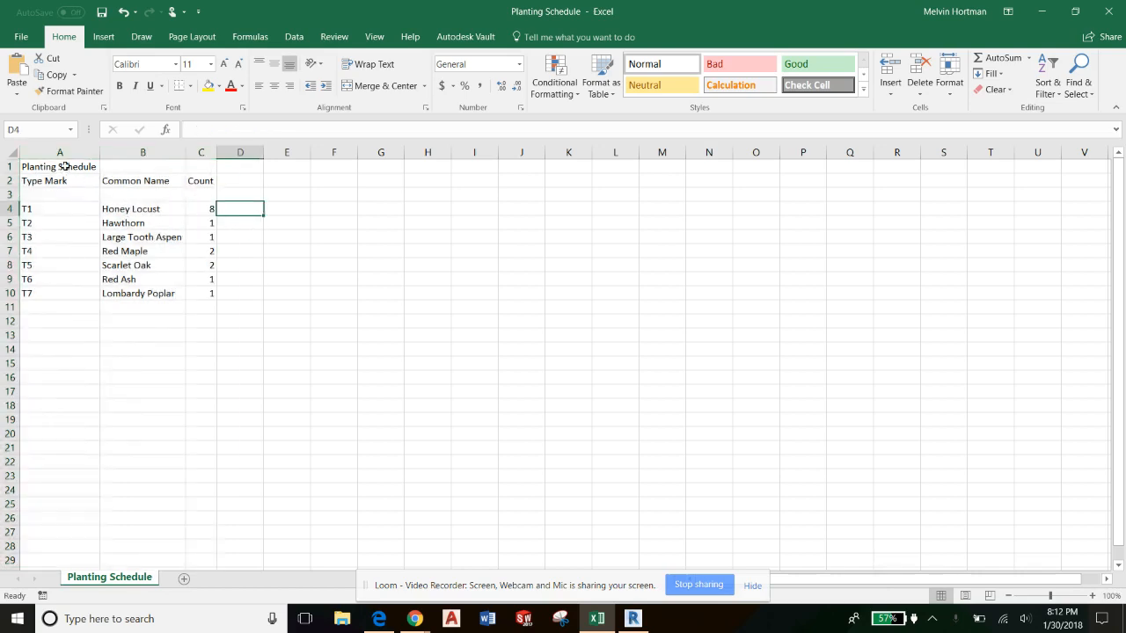
# Merge and center the Planting Schedule title across cells A1 to C1.
pyautogui.moveTo(65, 167); pyautogui.dragTo(193, 168)
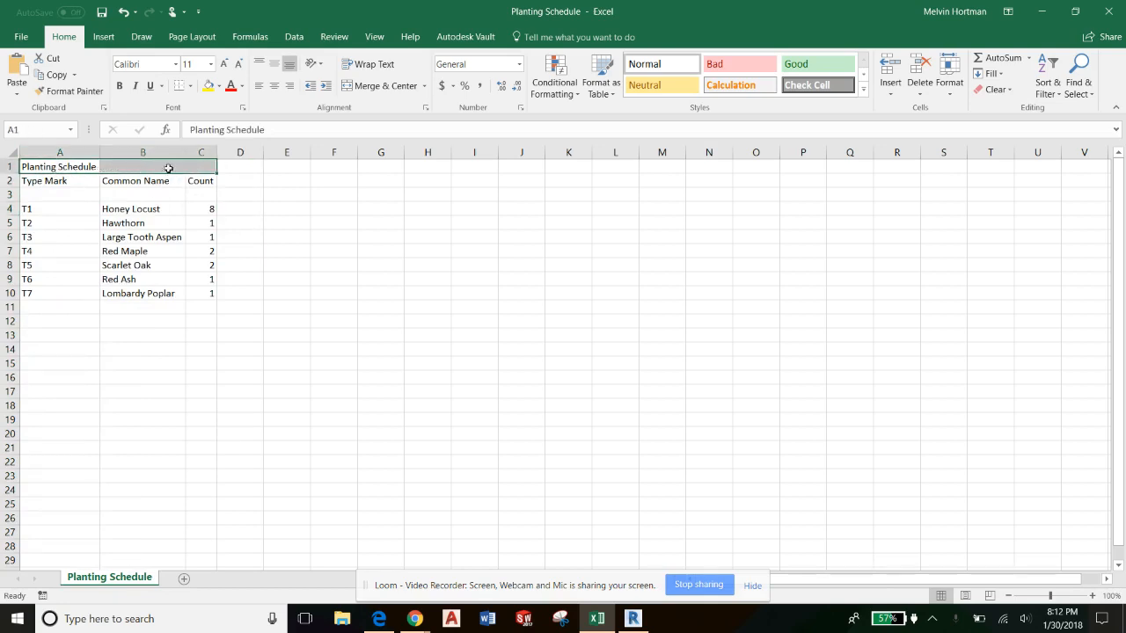
pyautogui.click(374, 88)
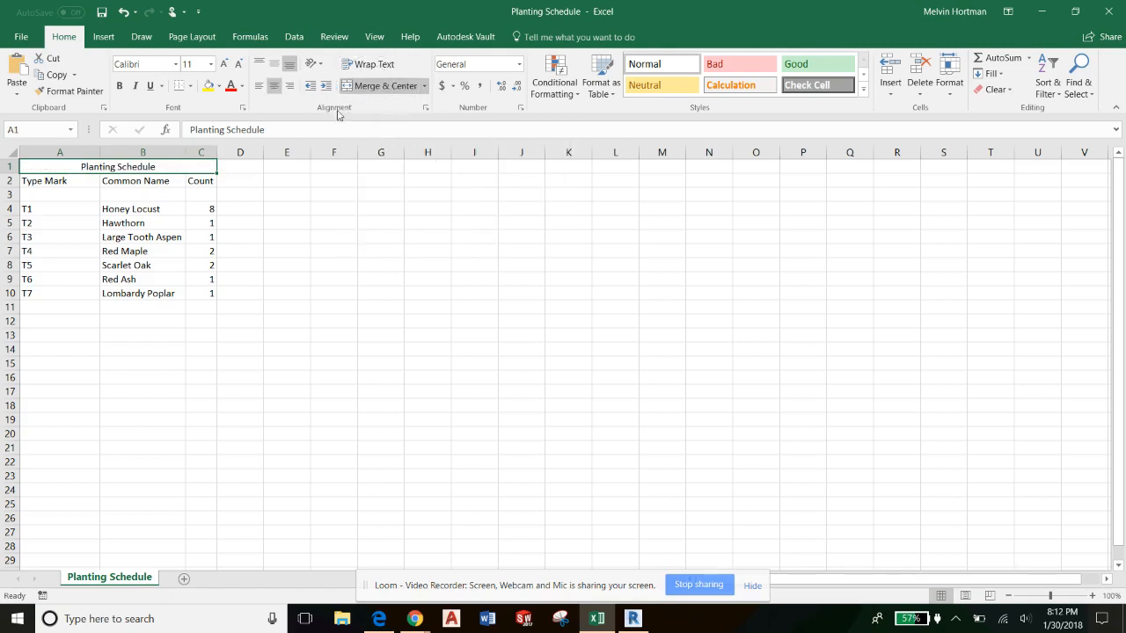
pyautogui.click(249, 237)
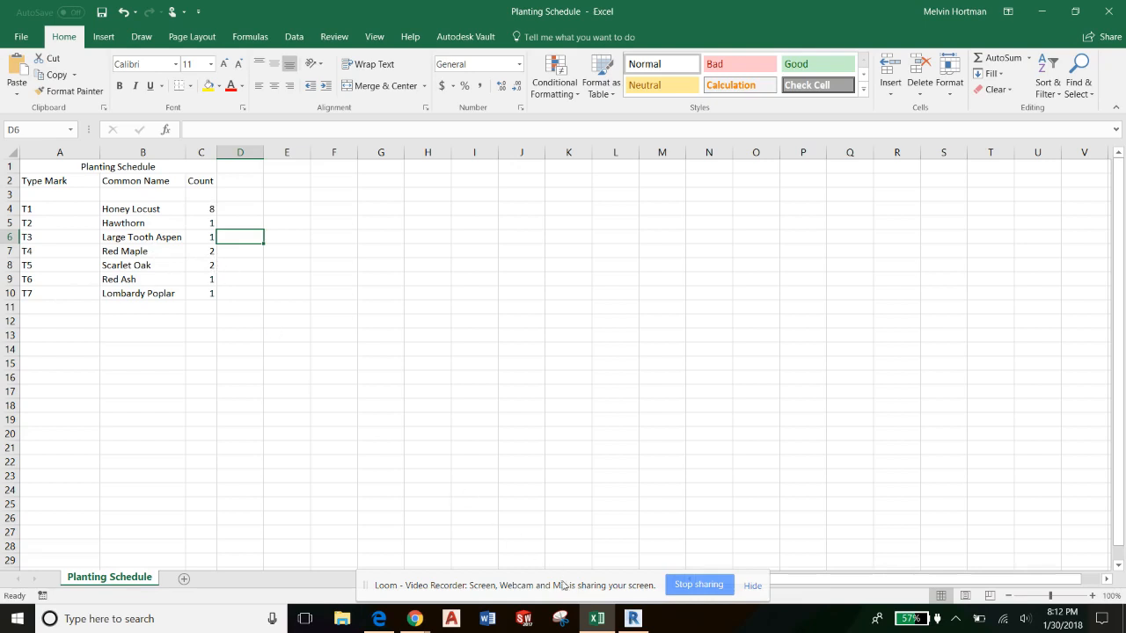
# Switch to Revit and open the Approach 3D view to examine the trees around the house.
pyautogui.click(636, 621)
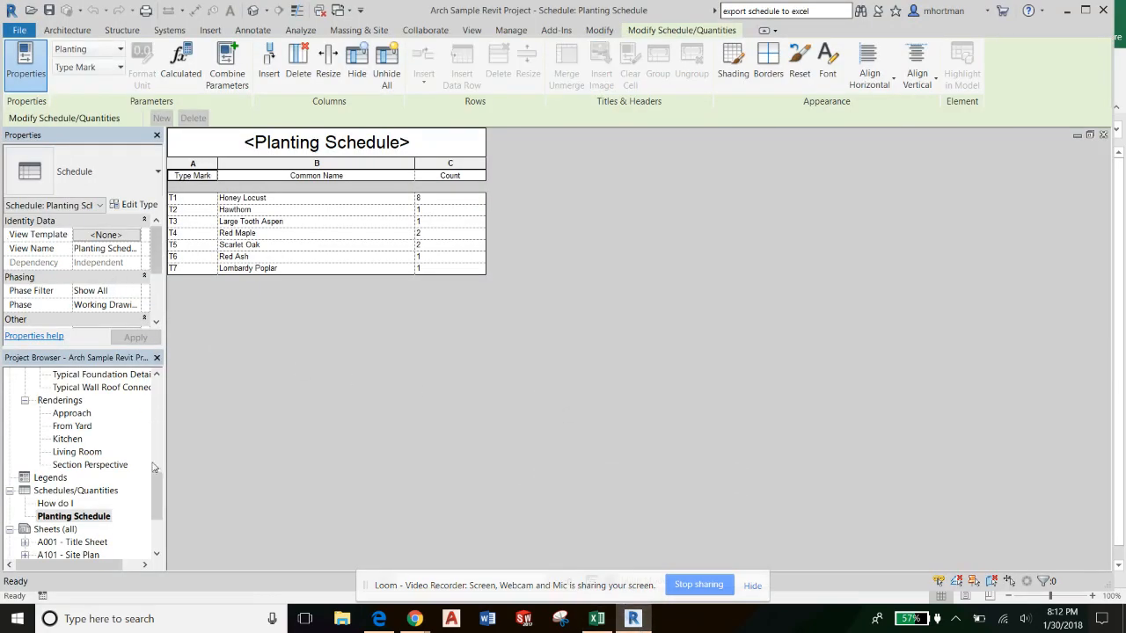
pyautogui.moveTo(157, 495); pyautogui.dragTo(124, 391)
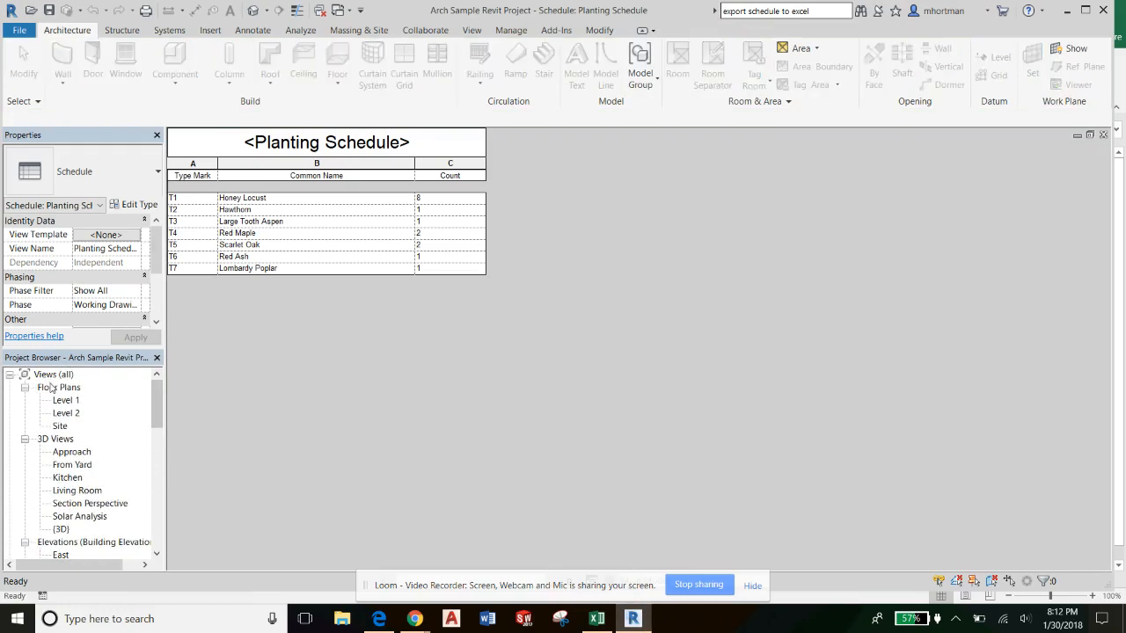
pyautogui.doubleClick(73, 453)
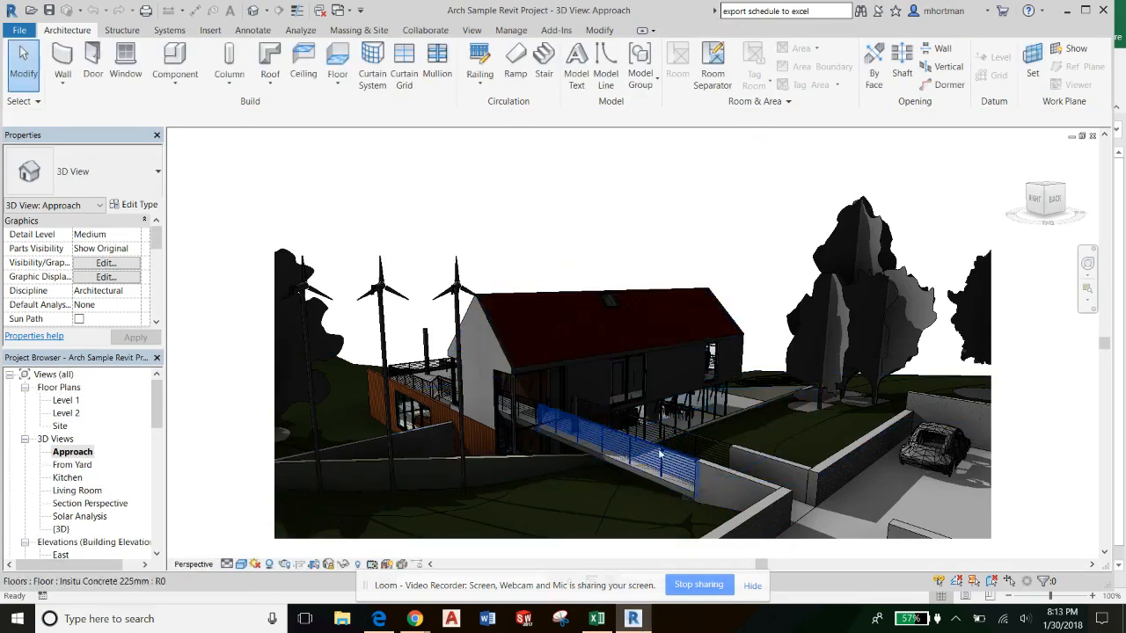
# Return to the Excel workbook and enter the label Total in cell B11, below Lombardy Poplar.
pyautogui.click(597, 618)
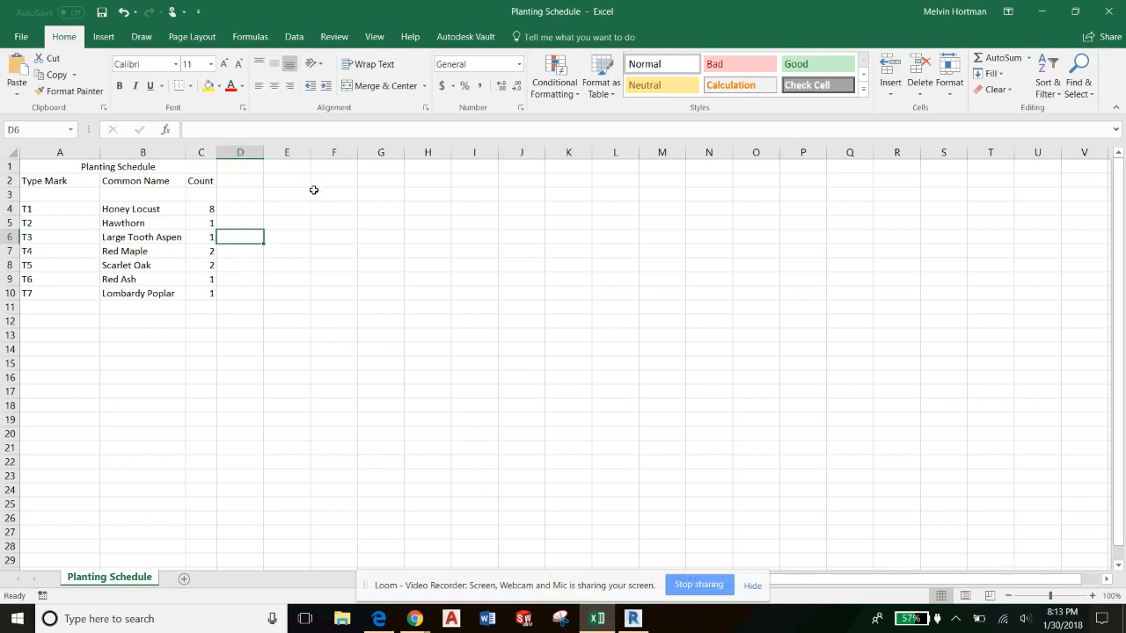
pyautogui.moveTo(207, 211); pyautogui.dragTo(209, 293)
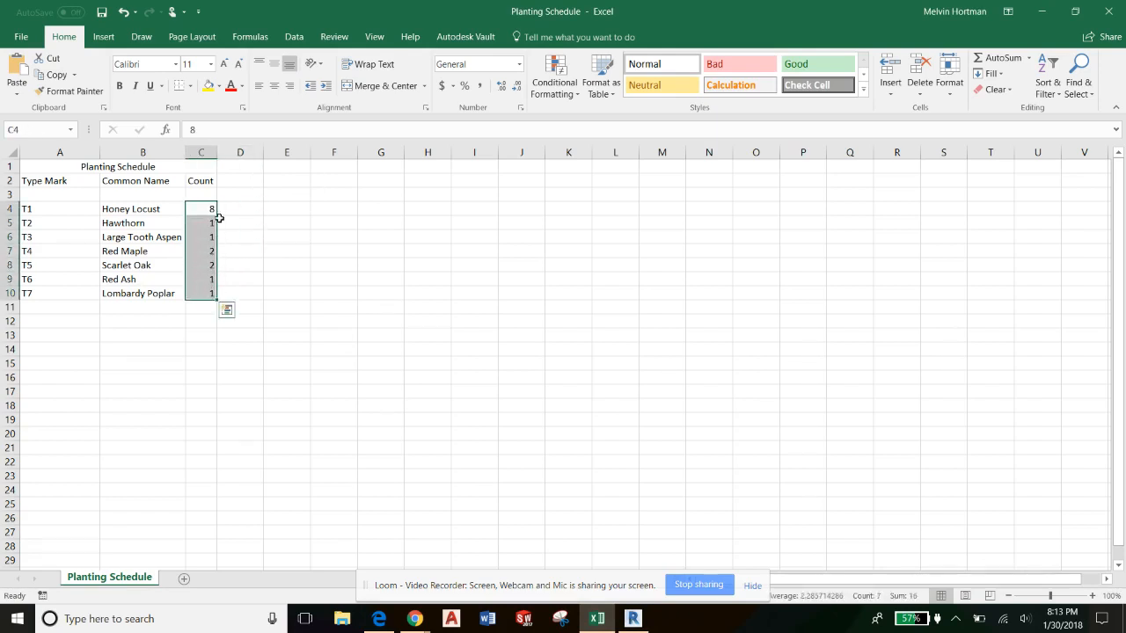
pyautogui.click(236, 197)
pyautogui.moveTo(207, 210); pyautogui.dragTo(188, 292)
pyautogui.click(166, 310)
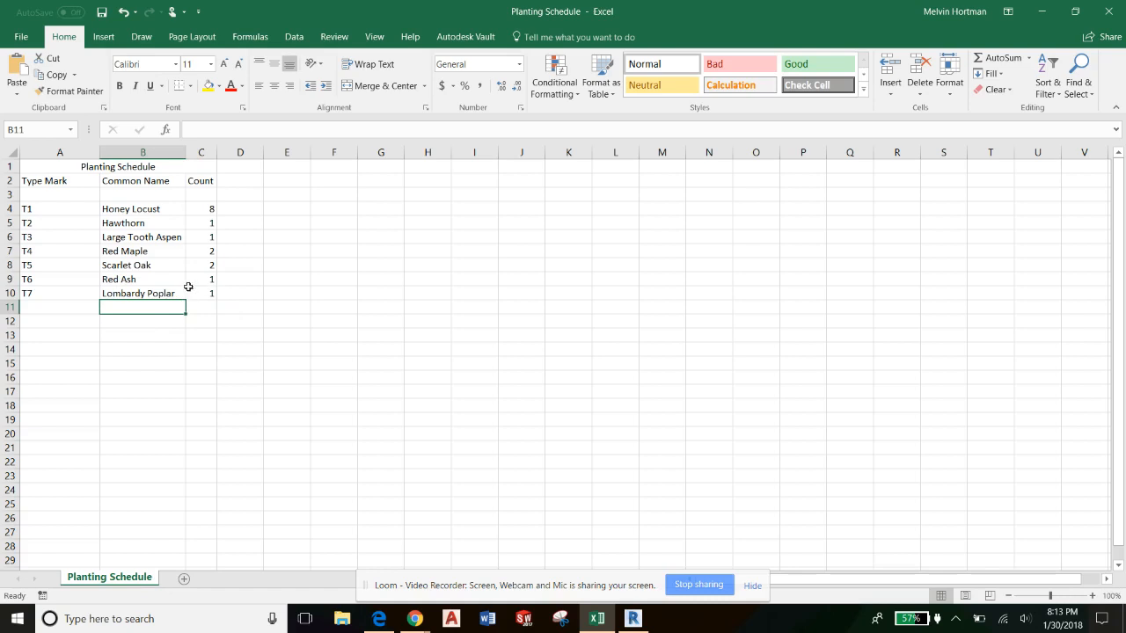
pyautogui.write('Total')
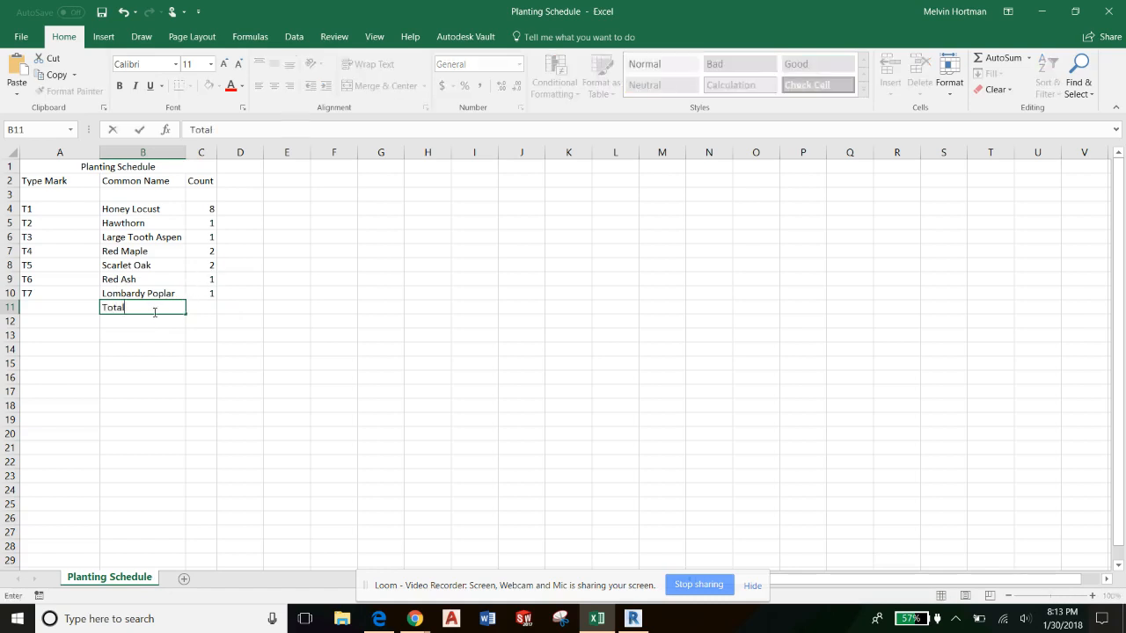
pyautogui.press('Tab')
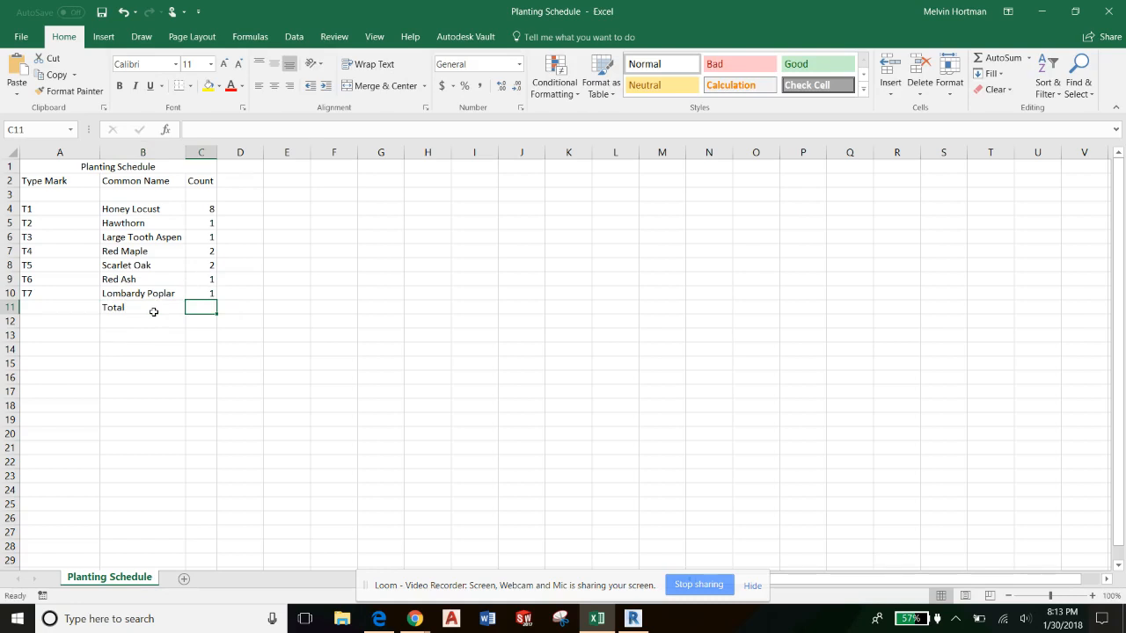
# Total the plant counts in cell C11 with a SUM formula over C4:C10.
pyautogui.write('=')
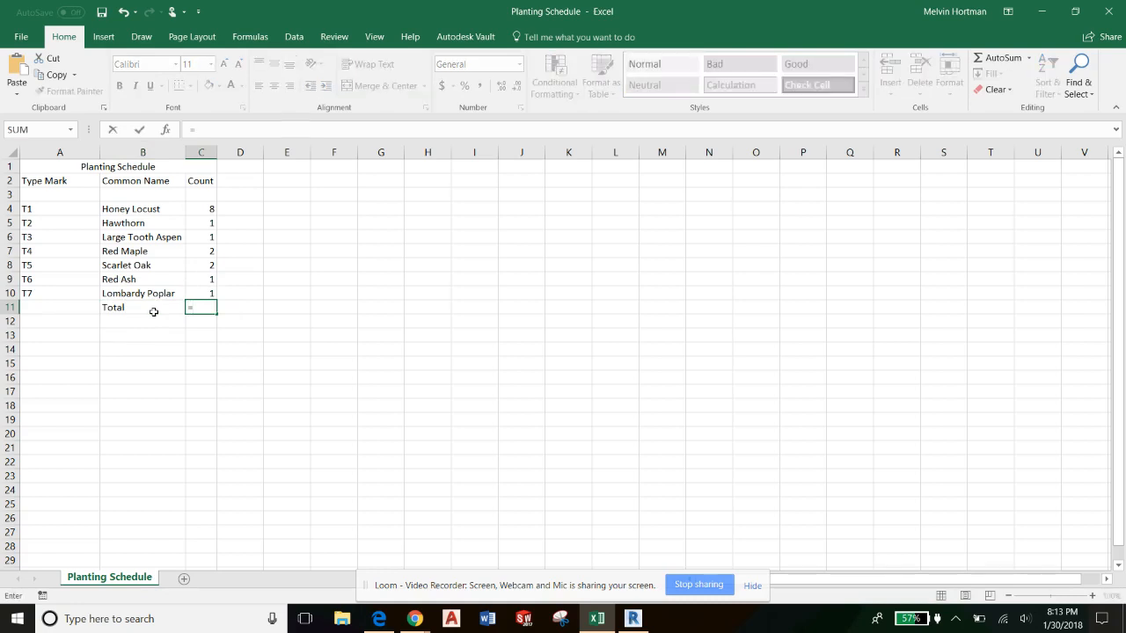
pyautogui.write('sum')
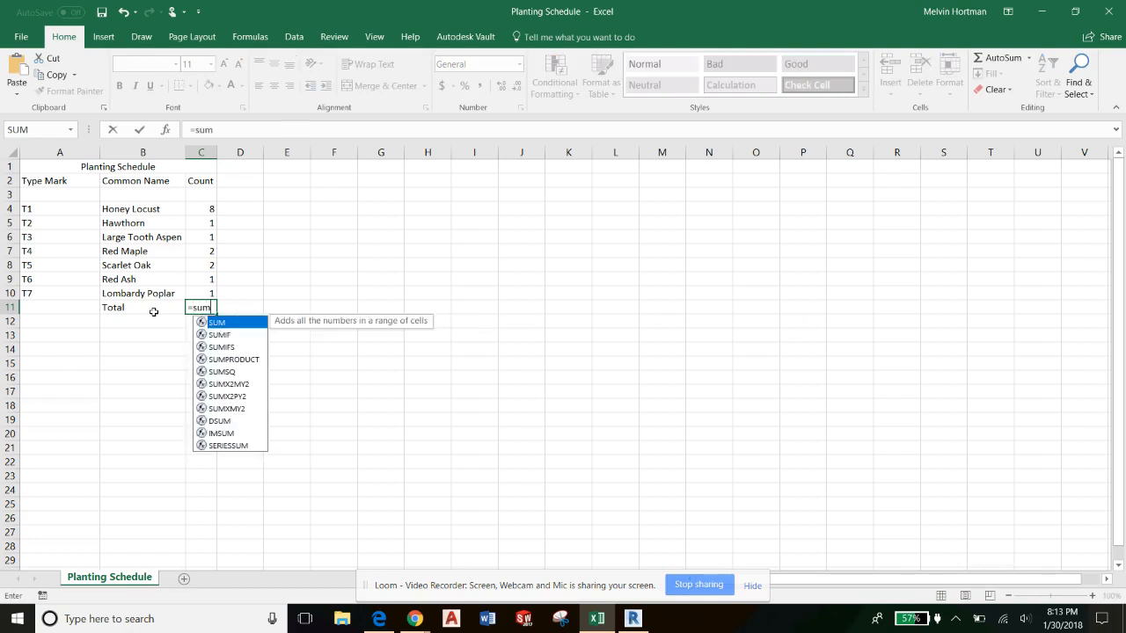
pyautogui.doubleClick(226, 326)
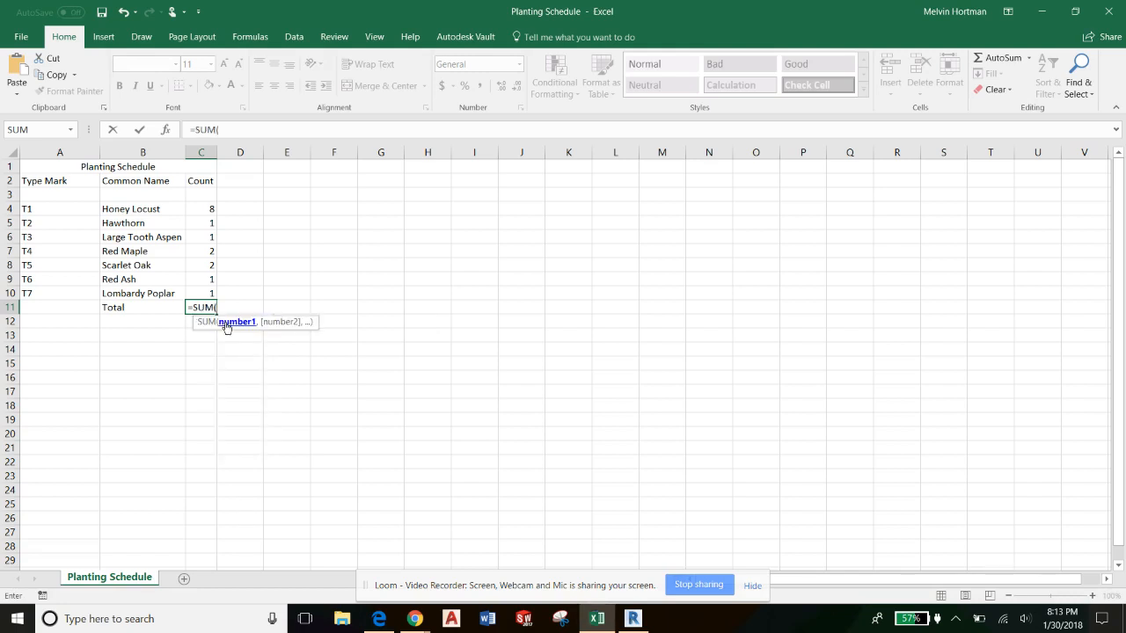
pyautogui.moveTo(204, 205); pyautogui.dragTo(193, 297)
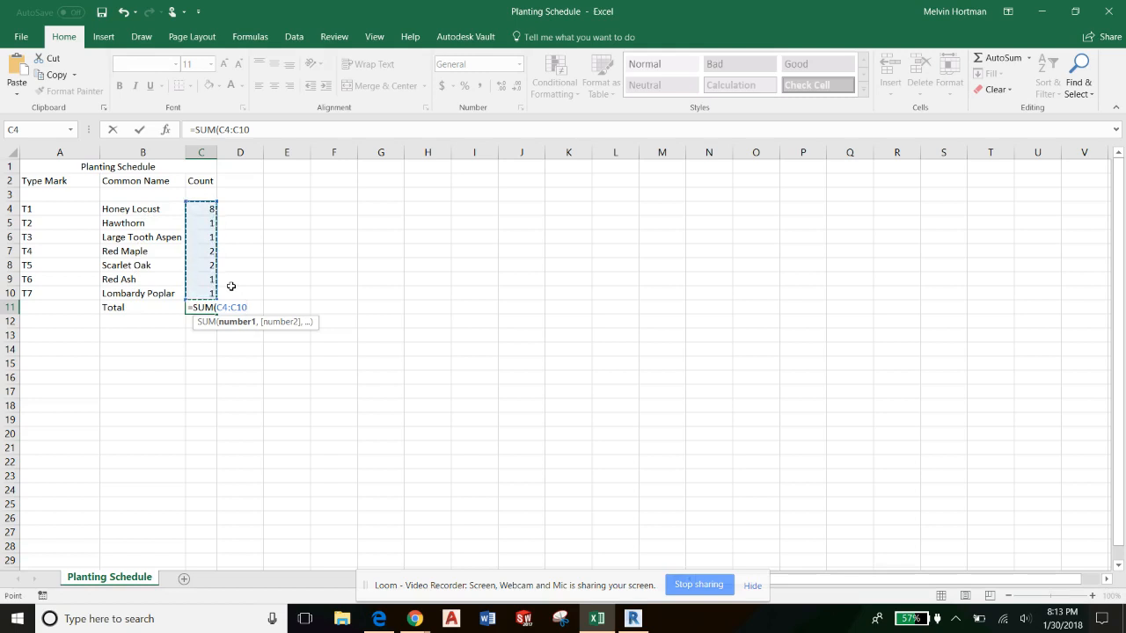
pyautogui.press('Return')
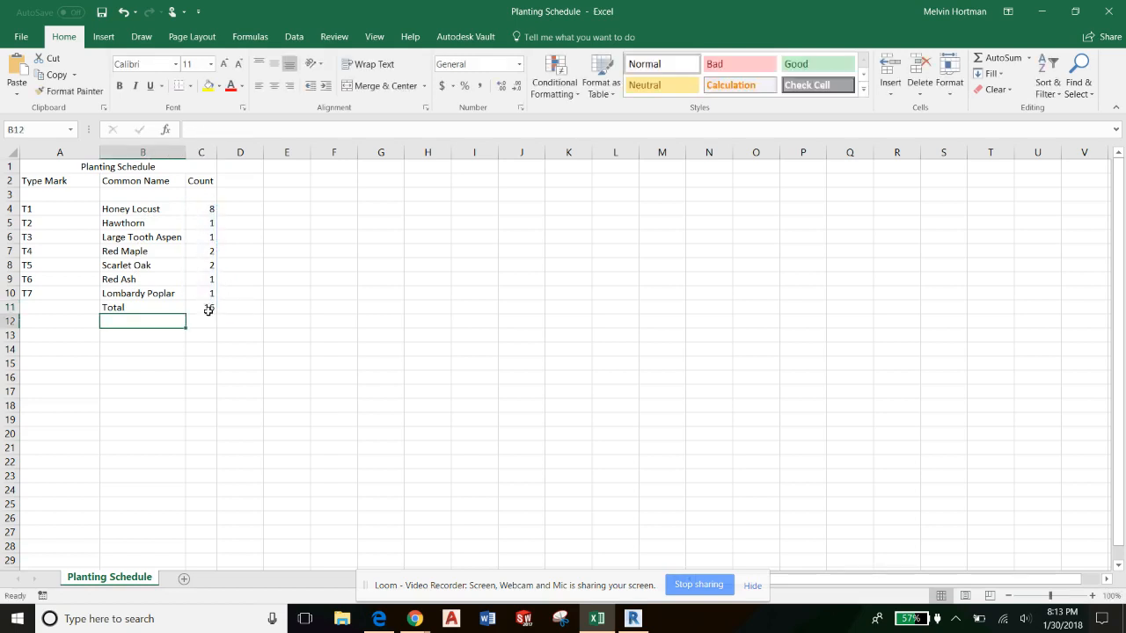
pyautogui.click(211, 308)
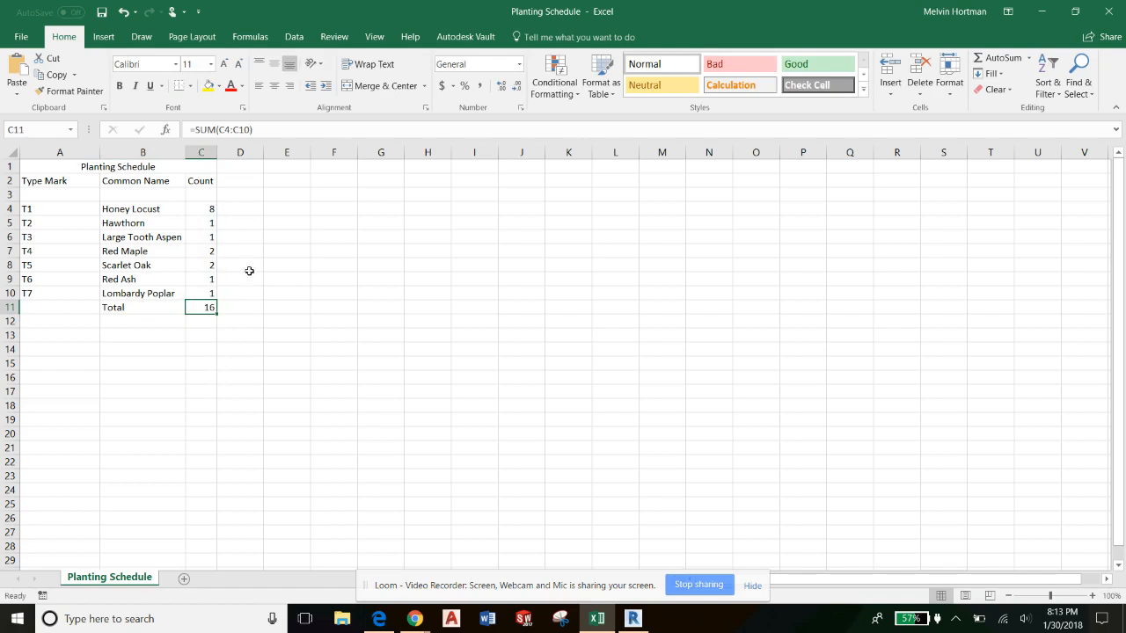
# Add a Cost heading in cell D2 and enter a cost of 25 for Honey Locust in D4.
pyautogui.click(249, 181)
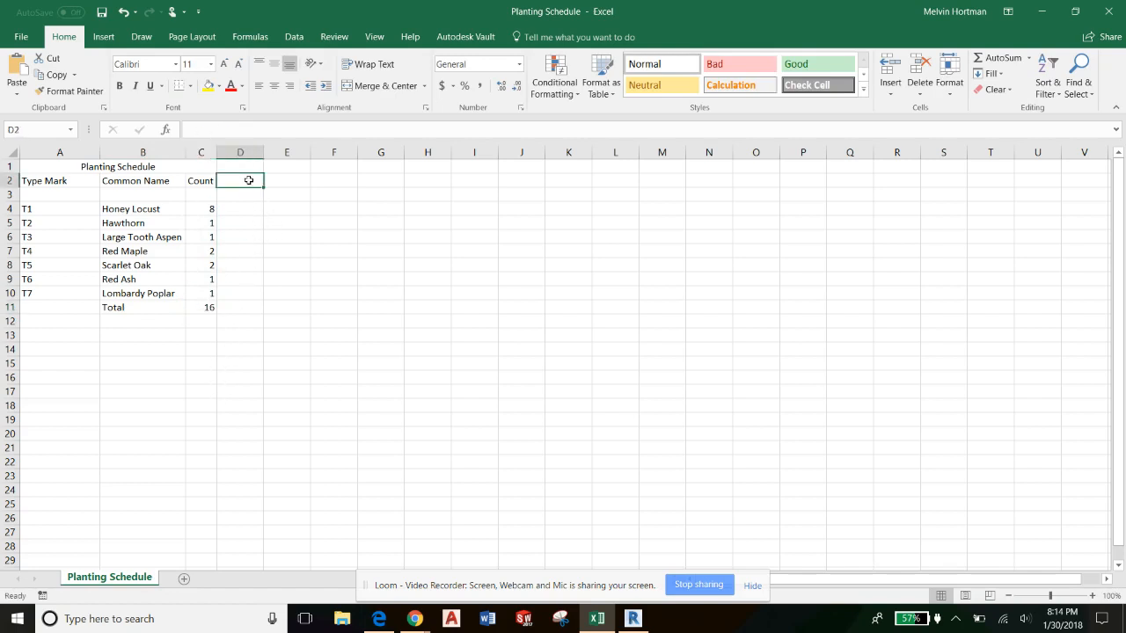
pyautogui.write('Cost')
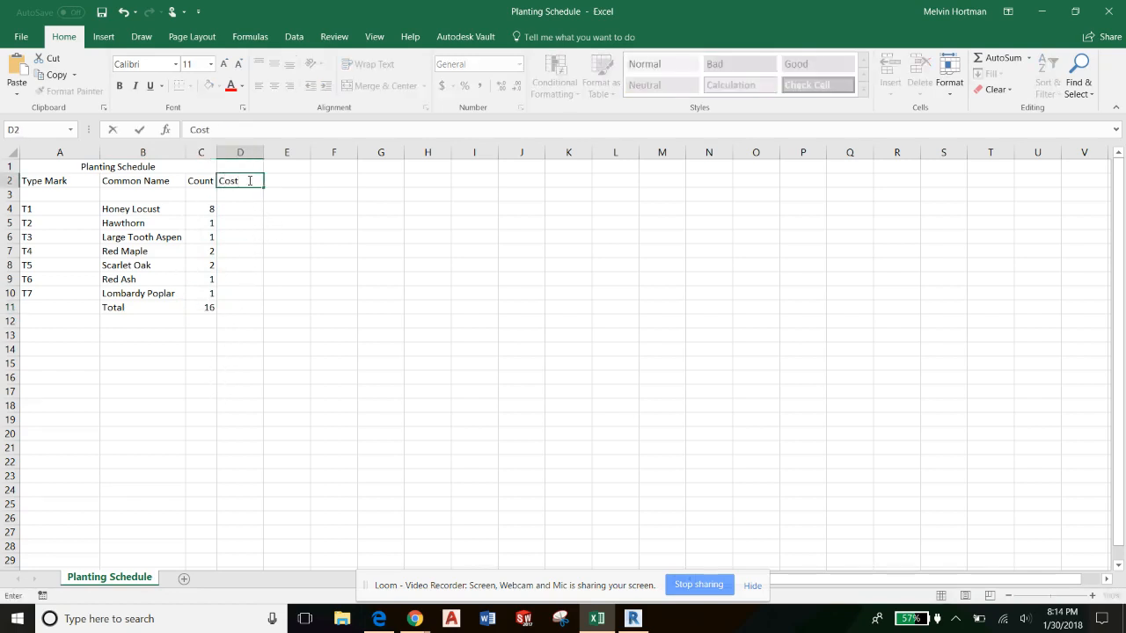
pyautogui.press('Return')
pyautogui.press('Down')
pyautogui.write('25')
pyautogui.press('Return')
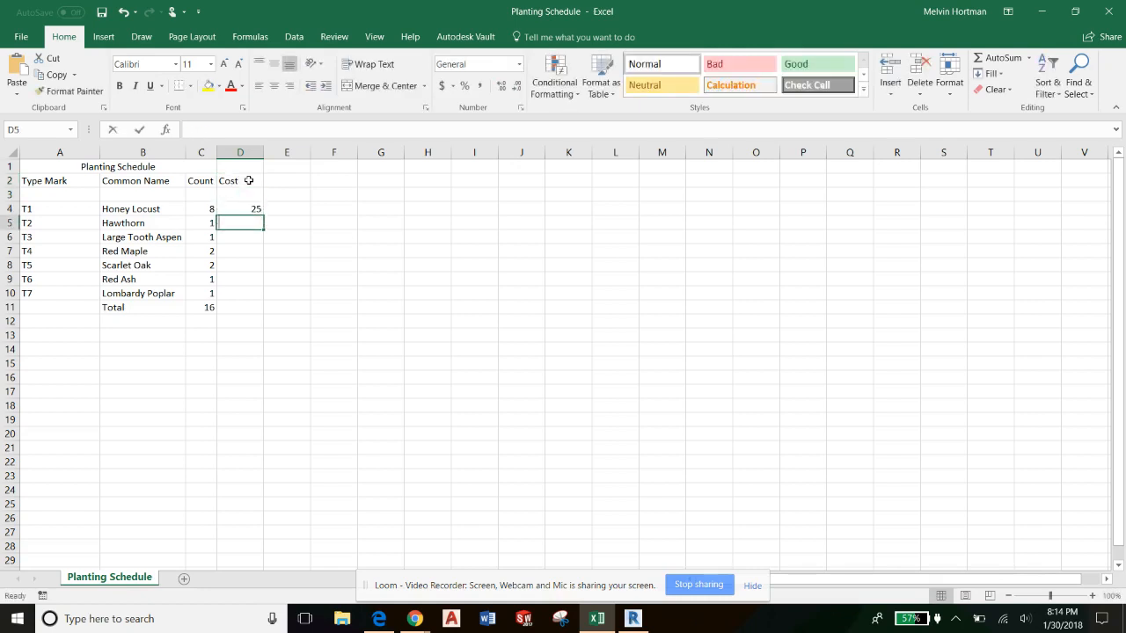
# Enter the costs 5, 10, 15, 26, 30 and 50 in cells D5 to D10 for Hawthorn through Lombardy Poplar.
pyautogui.write('5')
pyautogui.press('Return')
pyautogui.write('10')
pyautogui.press('Return')
pyautogui.write('15')
pyautogui.press('Return')
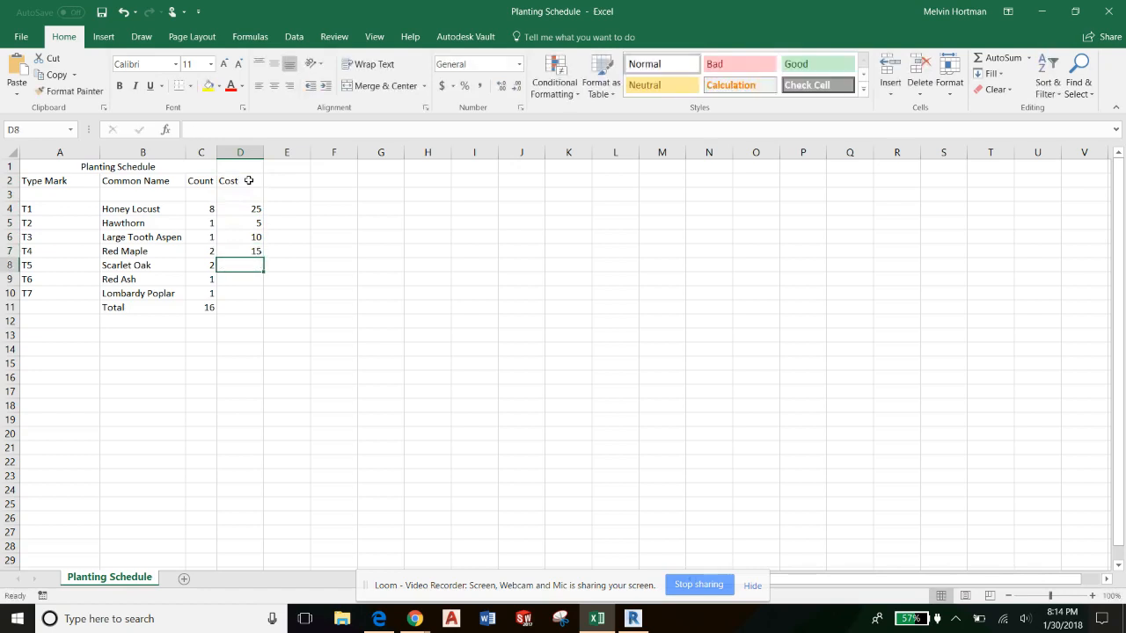
pyautogui.write('26')
pyautogui.press('Return')
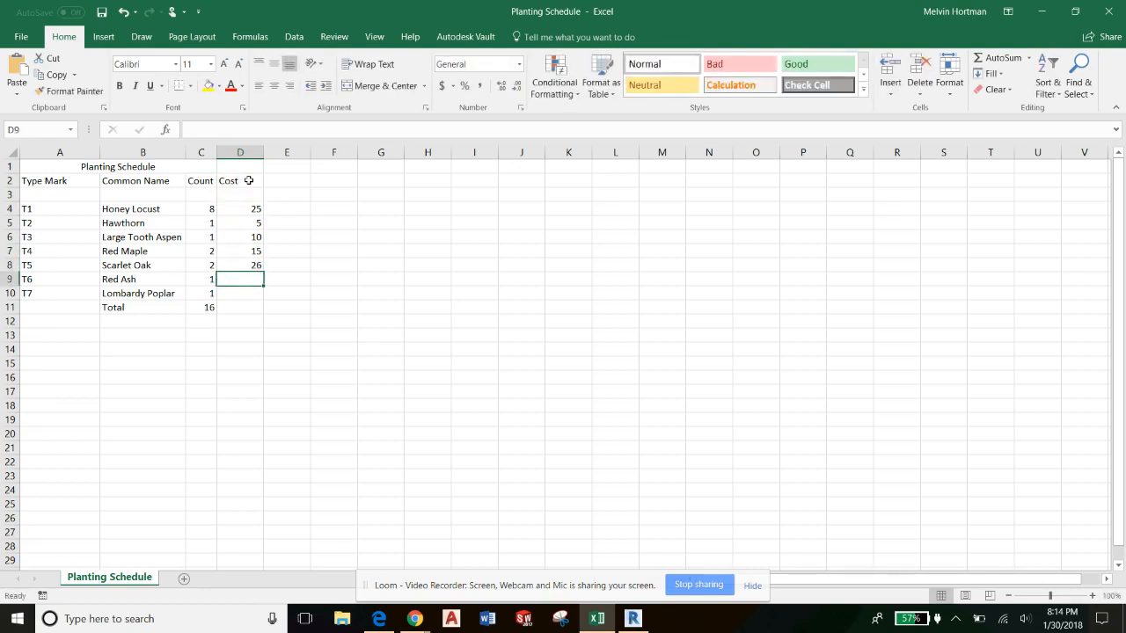
pyautogui.write('30')
pyautogui.press('Return')
pyautogui.write('50')
pyautogui.press('Return')
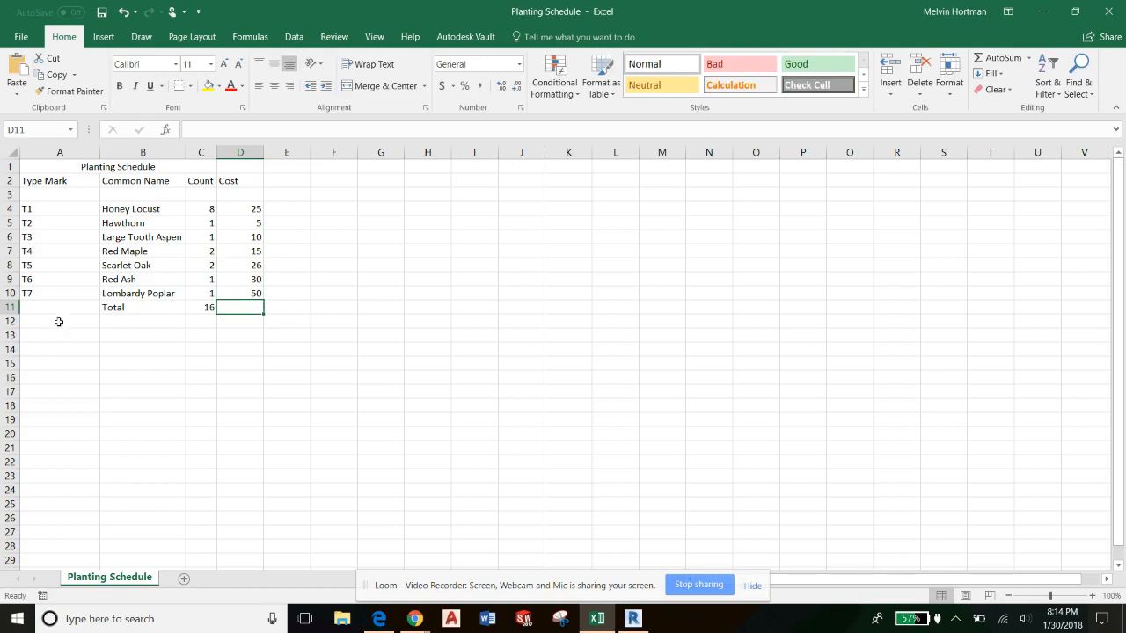
# Change the column D heading to Cost/Type and widen the column slightly to fit it.
pyautogui.doubleClick(246, 182)
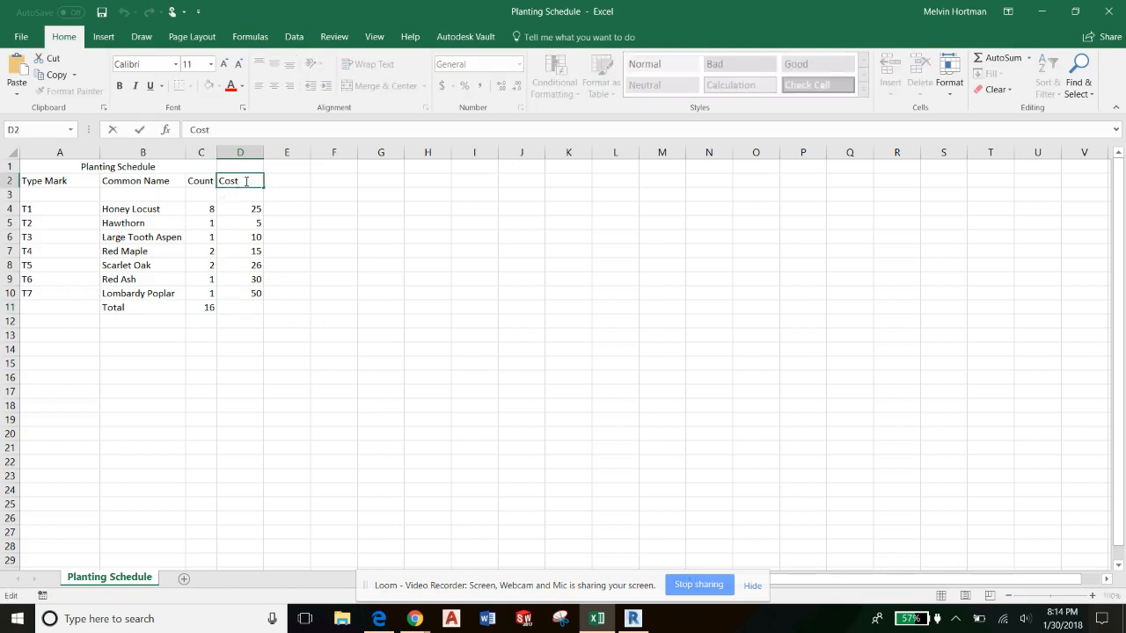
pyautogui.write('/Type')
pyautogui.press('Return')
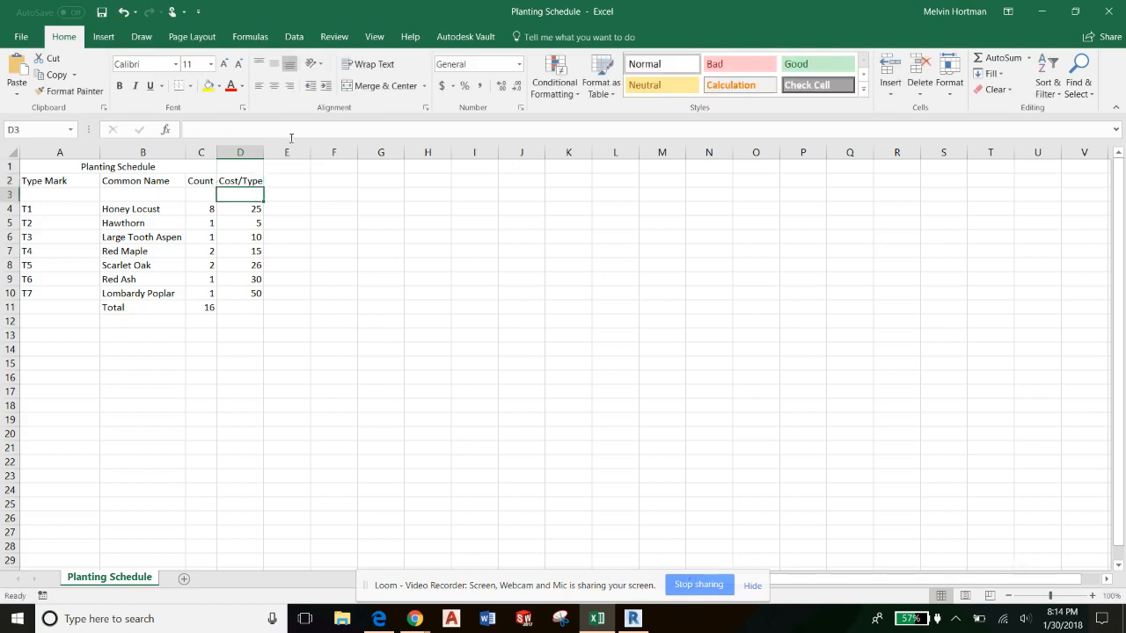
pyautogui.moveTo(264, 153); pyautogui.dragTo(266, 152)
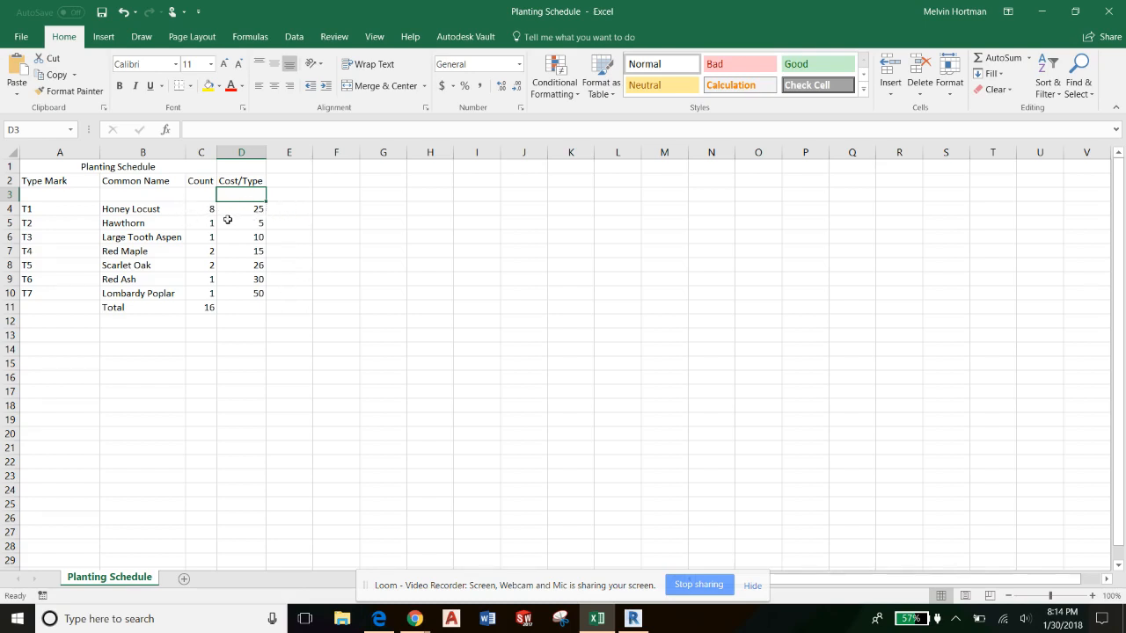
# Calculate the Honey Locust total cost in cell E4 with the formula =D4*C4.
pyautogui.click(293, 206)
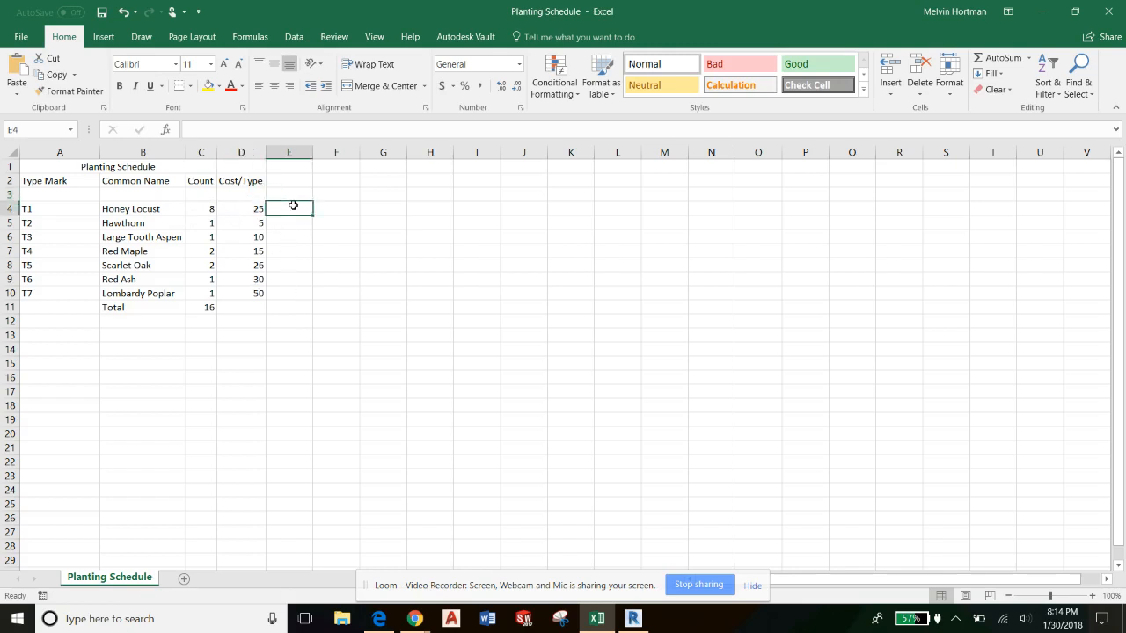
pyautogui.click(260, 212)
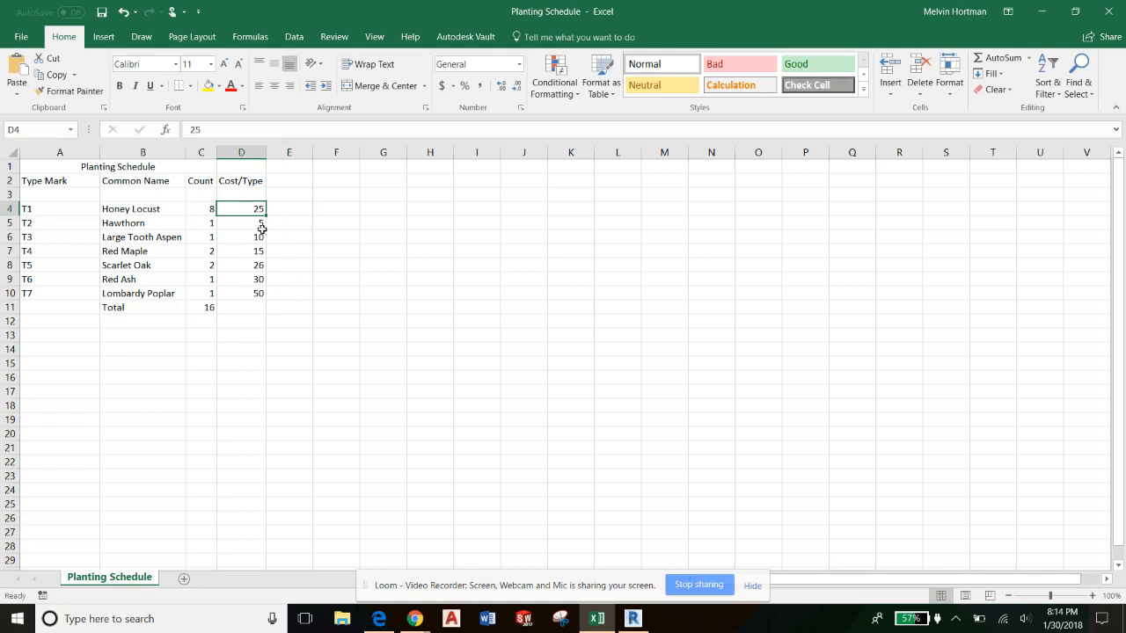
pyautogui.click(209, 209)
pyautogui.click(291, 211)
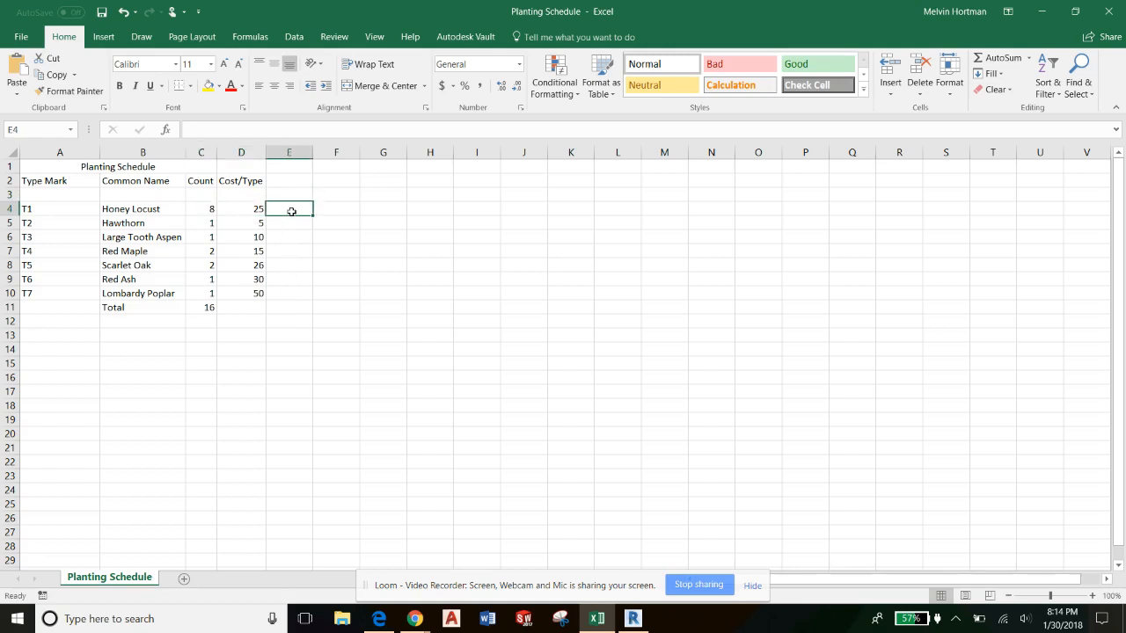
pyautogui.write('=')
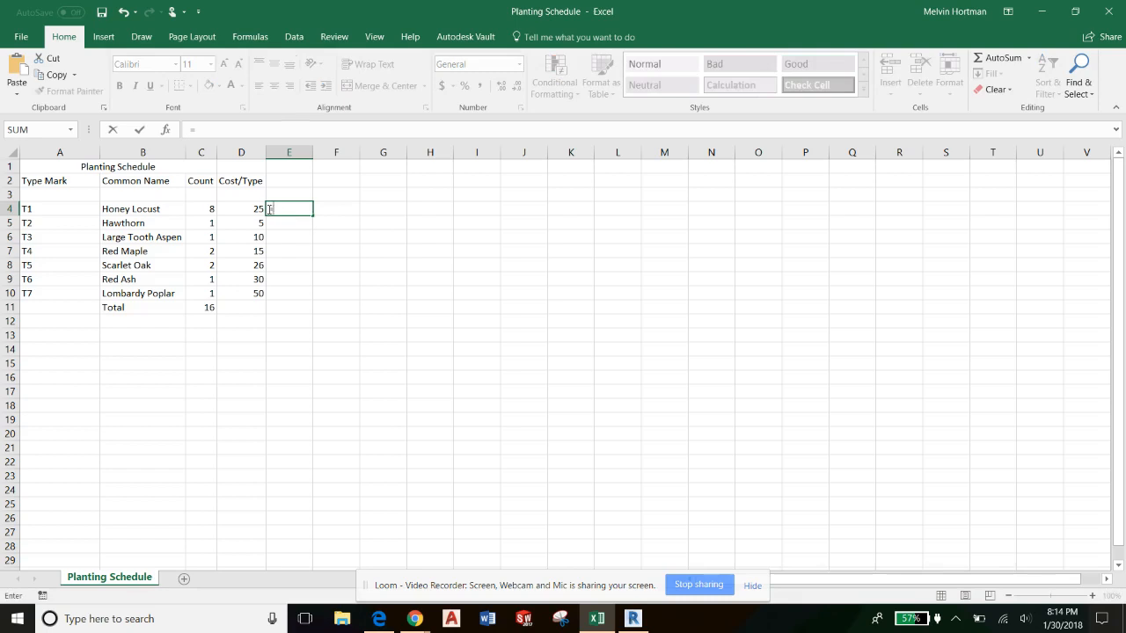
pyautogui.click(252, 209)
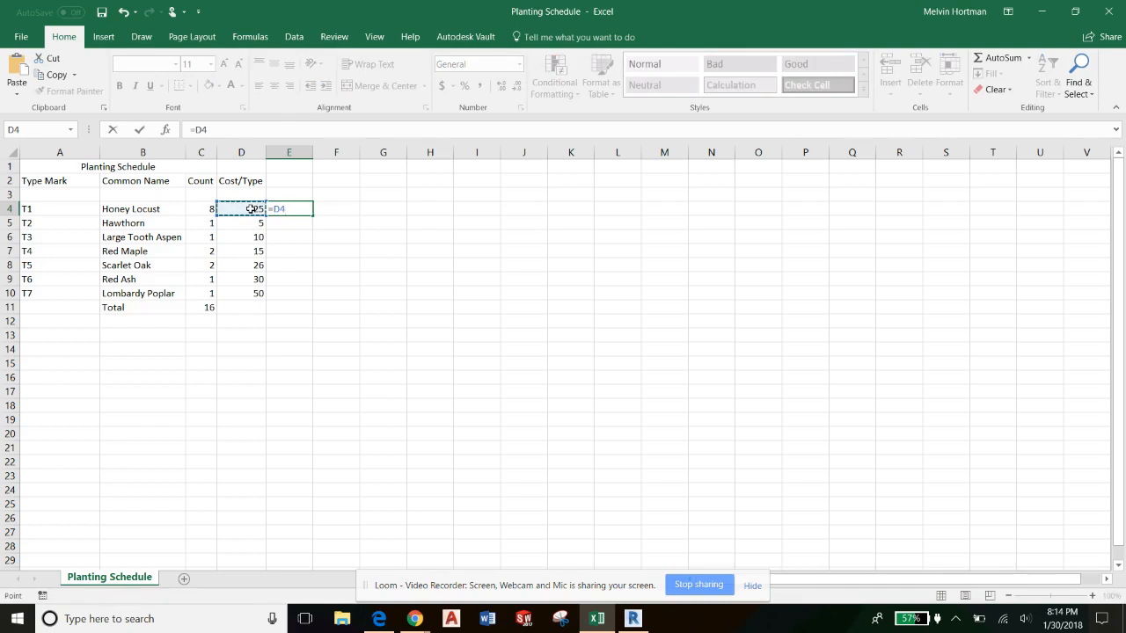
pyautogui.write('*')
pyautogui.click(203, 206)
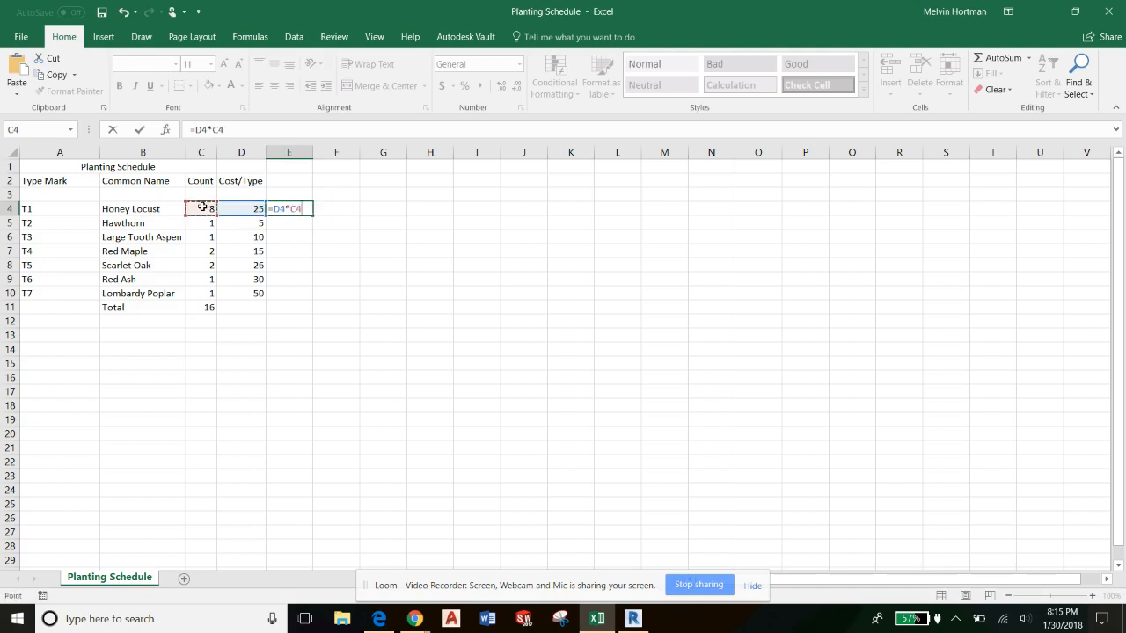
pyautogui.press('Return')
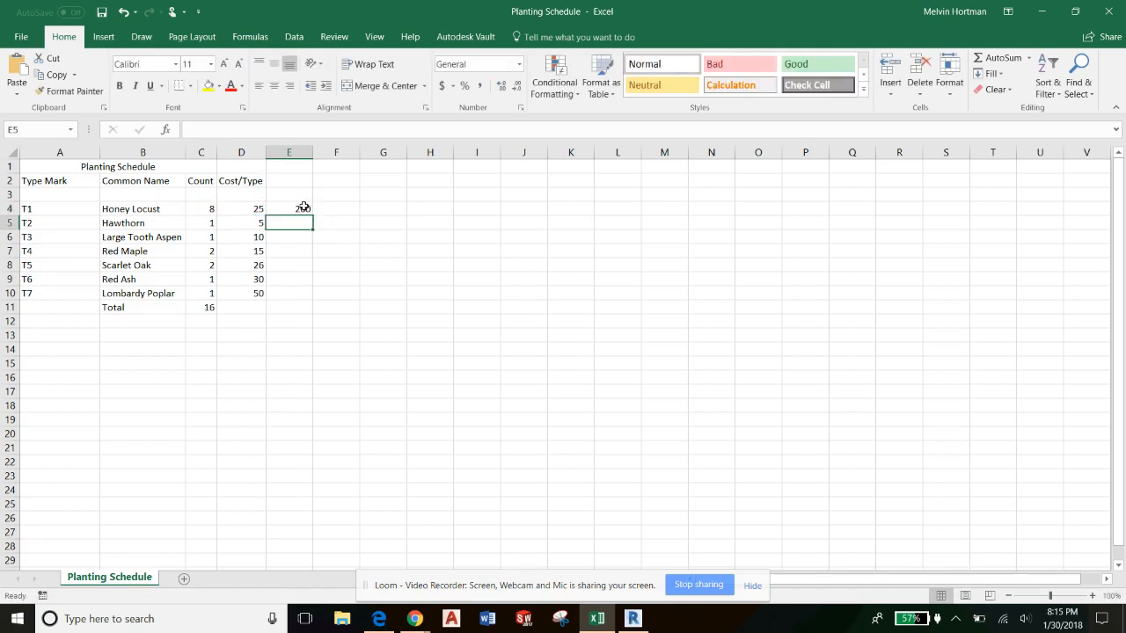
# Add the heading Total Cost/Type in cell E2 and auto-fit the width of column E.
pyautogui.click(301, 179)
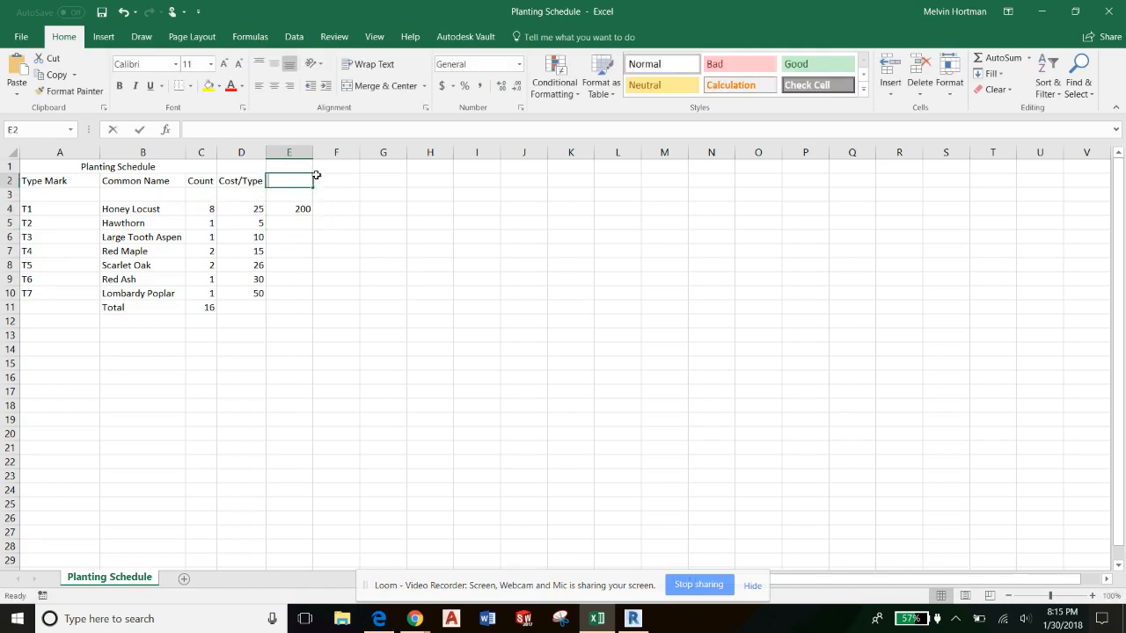
pyautogui.write('Cost/Type')
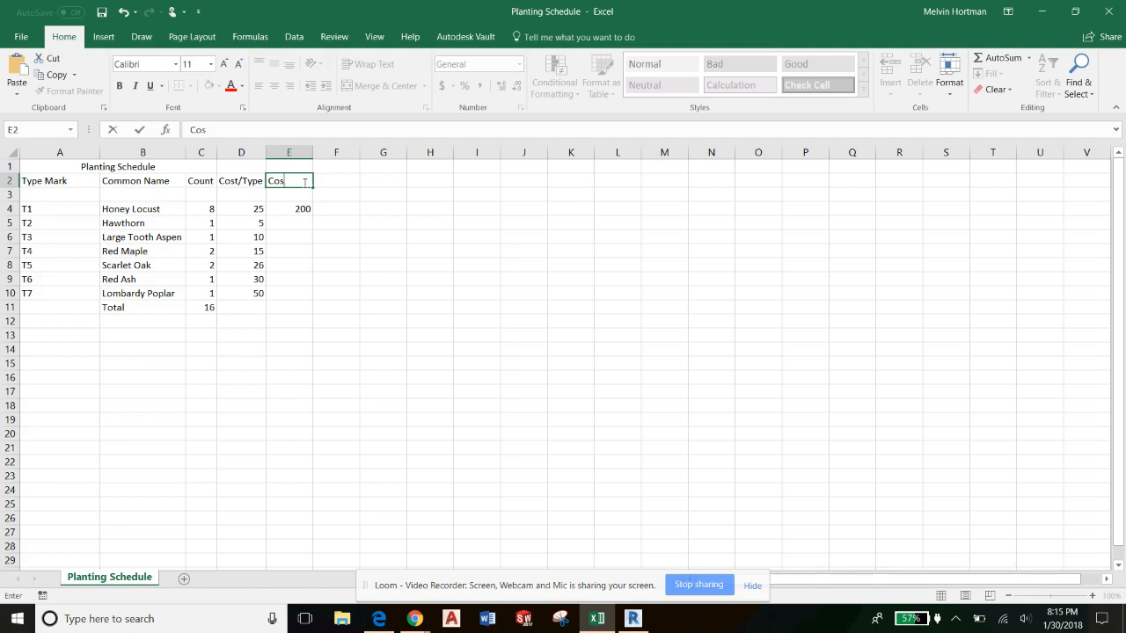
pyautogui.press('BackSpace')
pyautogui.press('BackSpace')
pyautogui.write('Total Cost/Type')
pyautogui.press('Return')
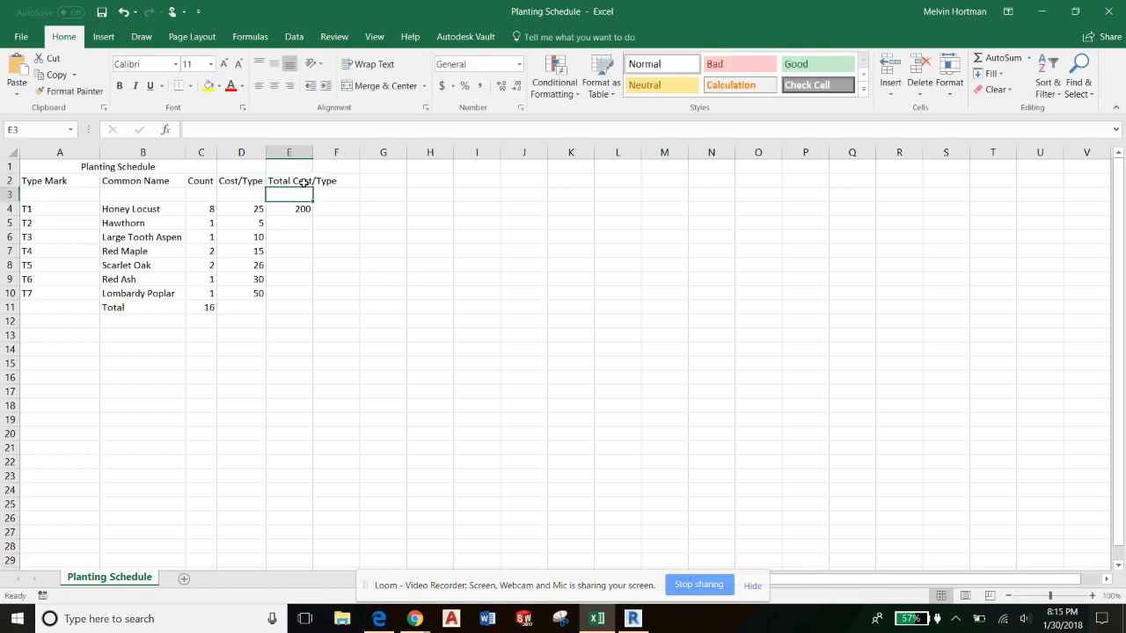
pyautogui.doubleClick(312, 153)
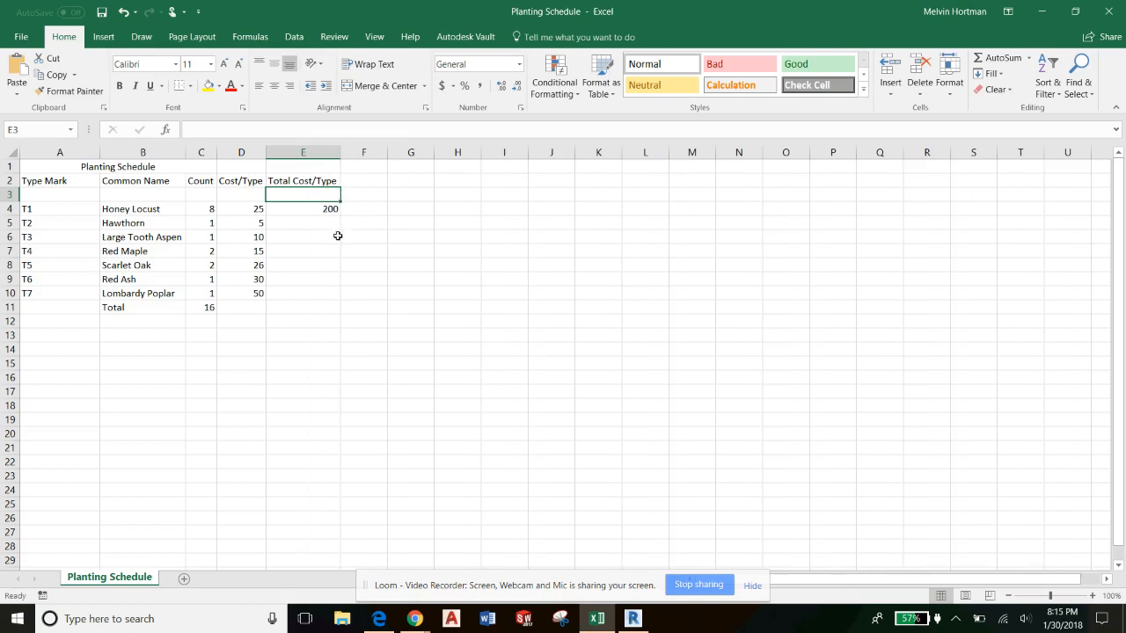
# Fill the E4 cost formula down through E10 for the remaining tree types.
pyautogui.click(324, 212)
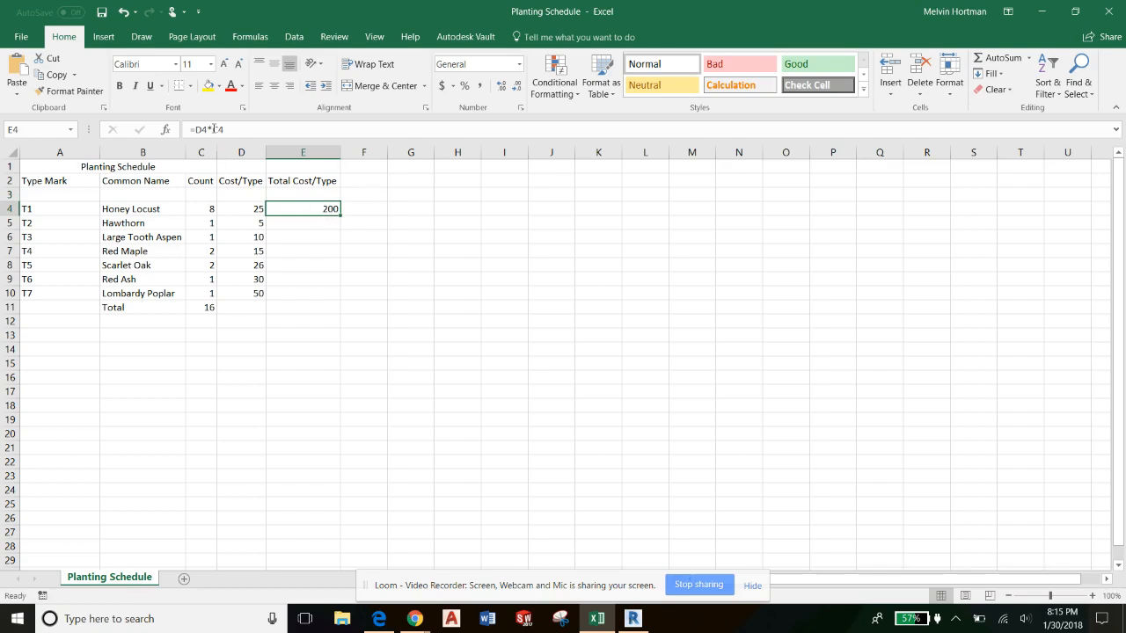
pyautogui.click(307, 221)
pyautogui.click(305, 239)
pyautogui.click(304, 253)
pyautogui.click(302, 265)
pyautogui.click(301, 279)
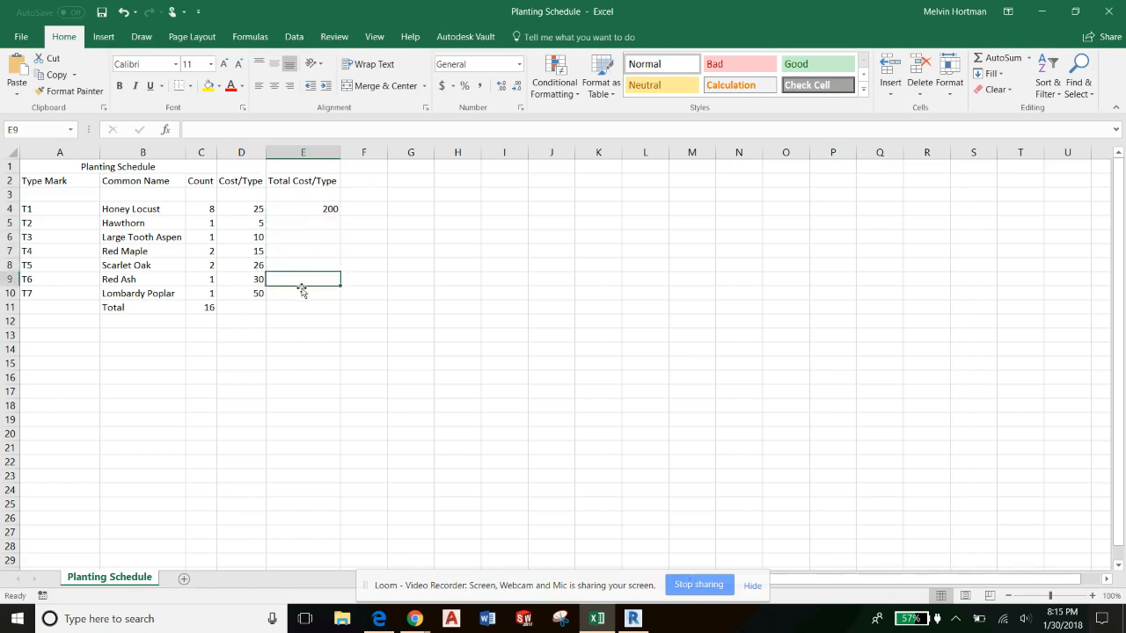
pyautogui.click(301, 293)
pyautogui.click(329, 207)
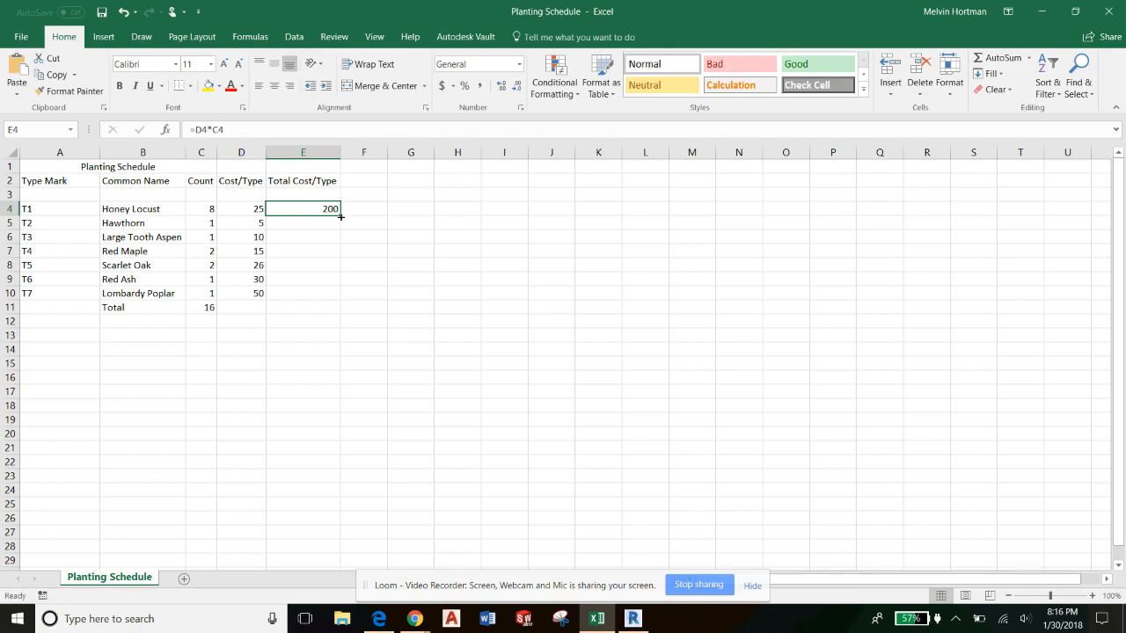
pyautogui.moveTo(341, 214); pyautogui.dragTo(333, 302)
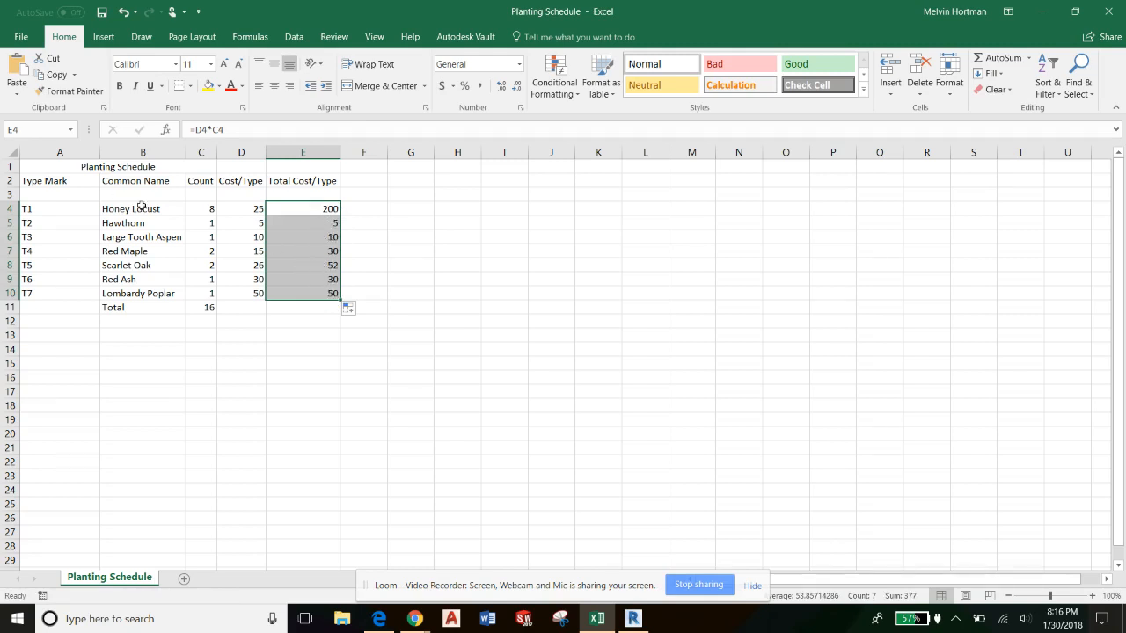
# Total the per-type costs in cell E11 with a SUM formula over E4:E10 and check its range.
pyautogui.click(327, 308)
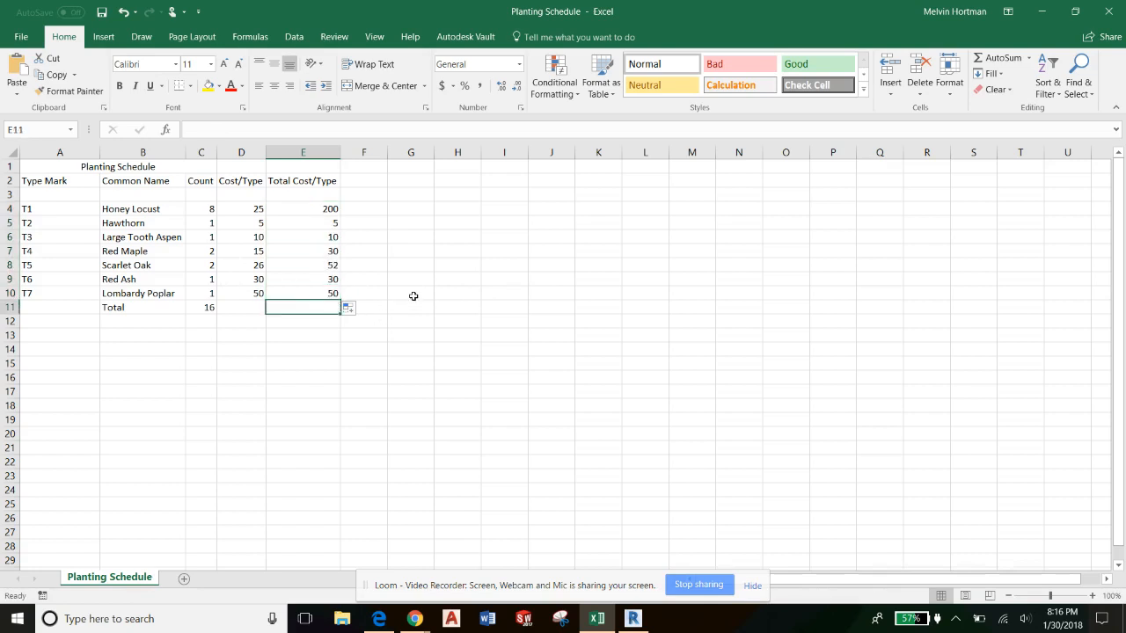
pyautogui.write('=sum')
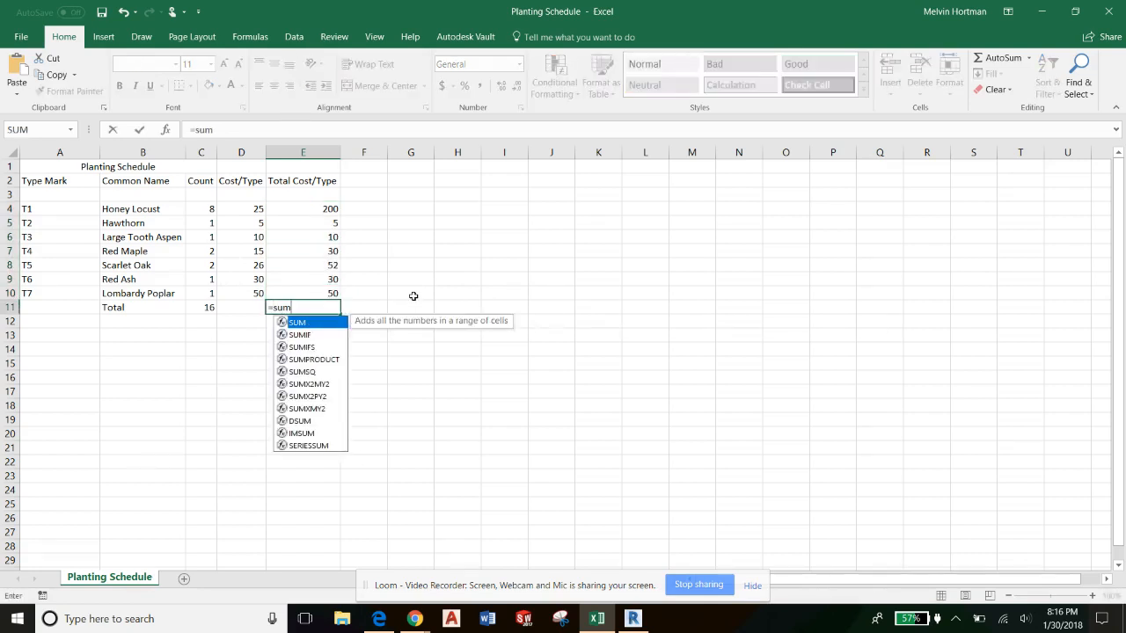
pyautogui.press('Tab')
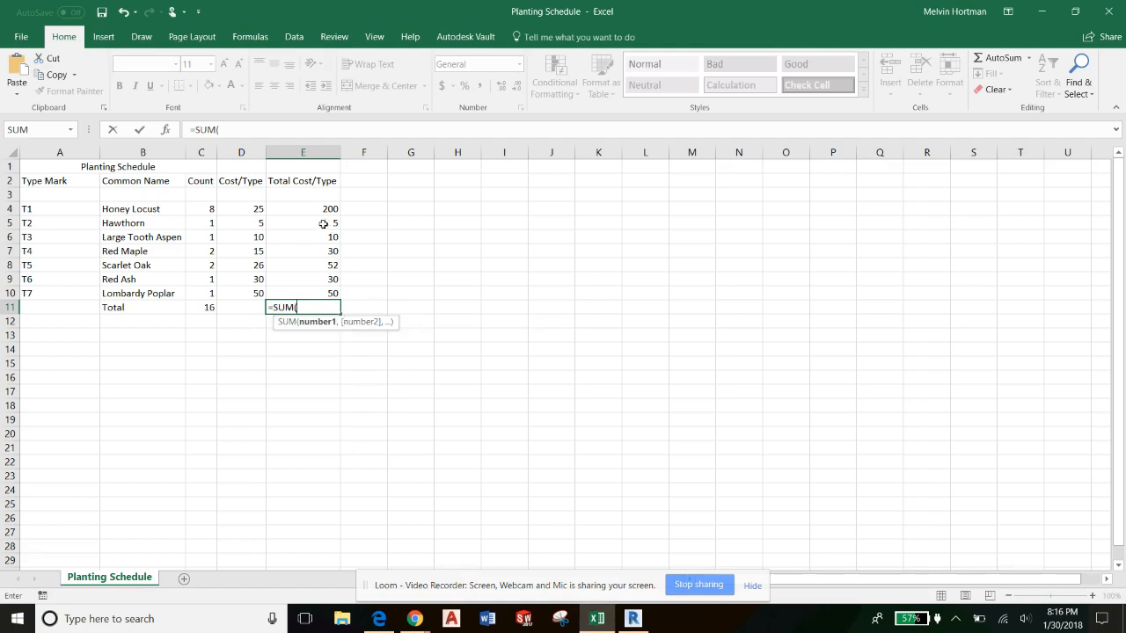
pyautogui.moveTo(322, 208); pyautogui.dragTo(319, 297)
pyautogui.press('Return')
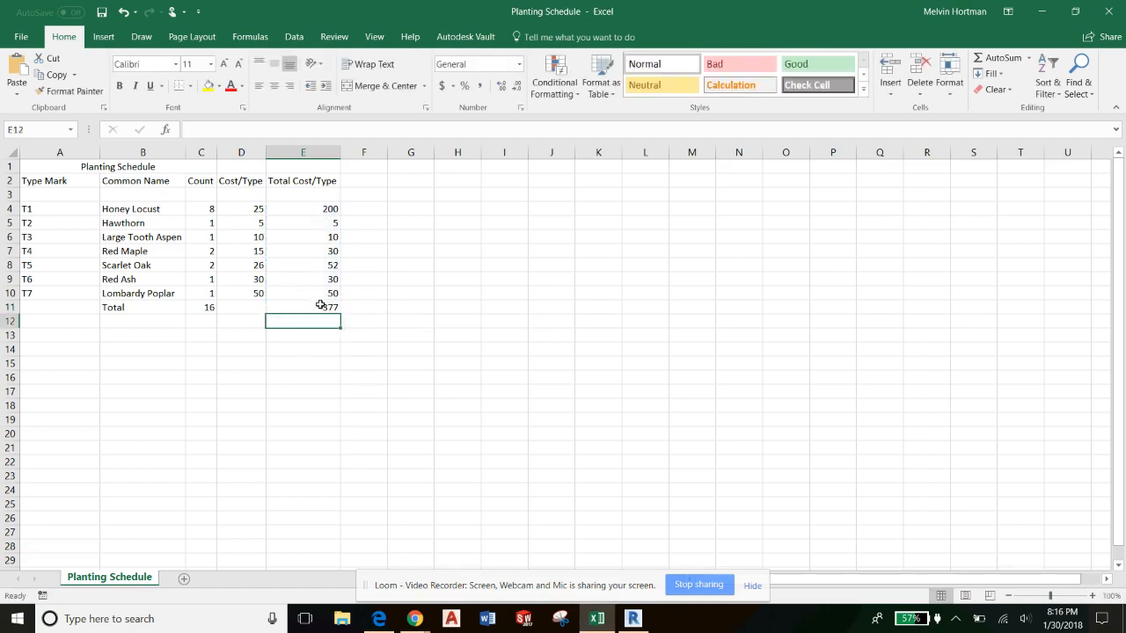
pyautogui.click(319, 305)
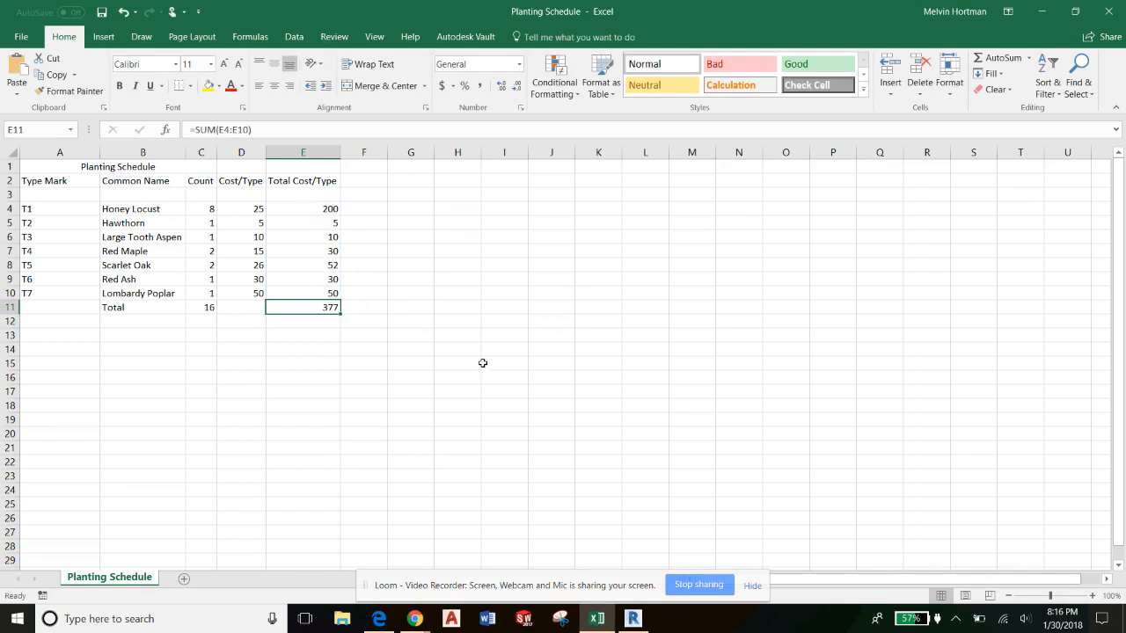
pyautogui.click(236, 131)
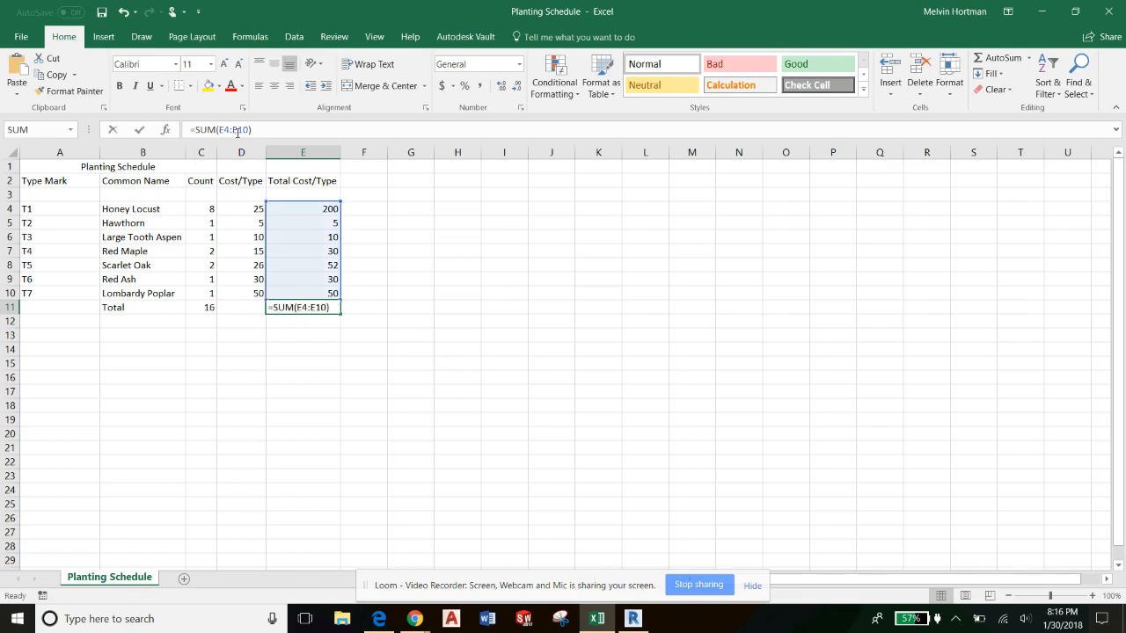
pyautogui.click(360, 311)
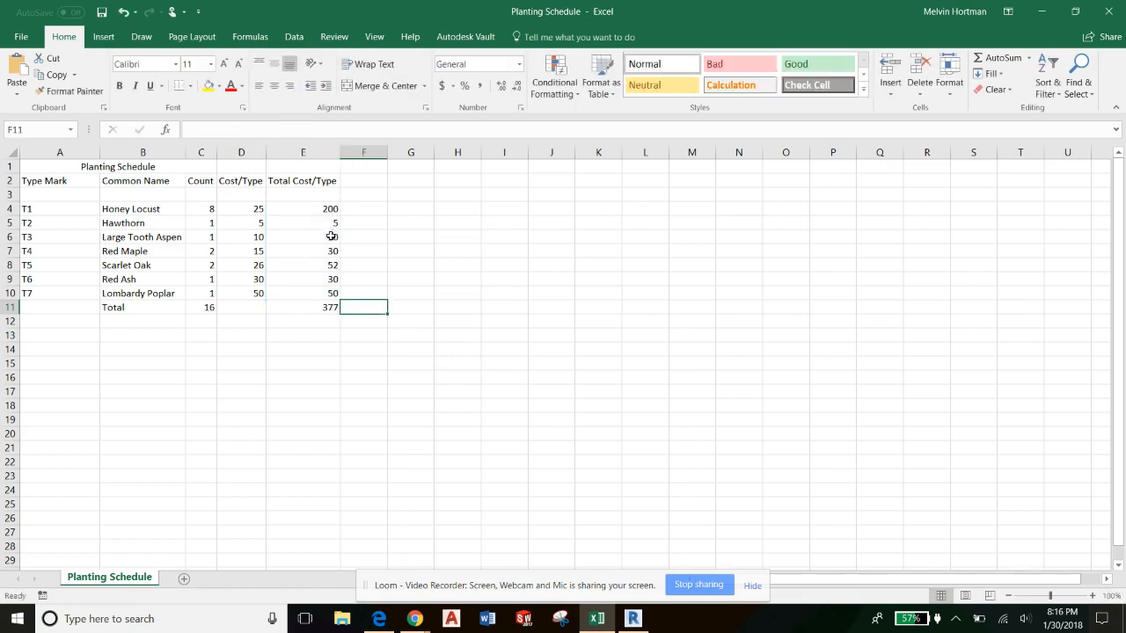
pyautogui.click(334, 307)
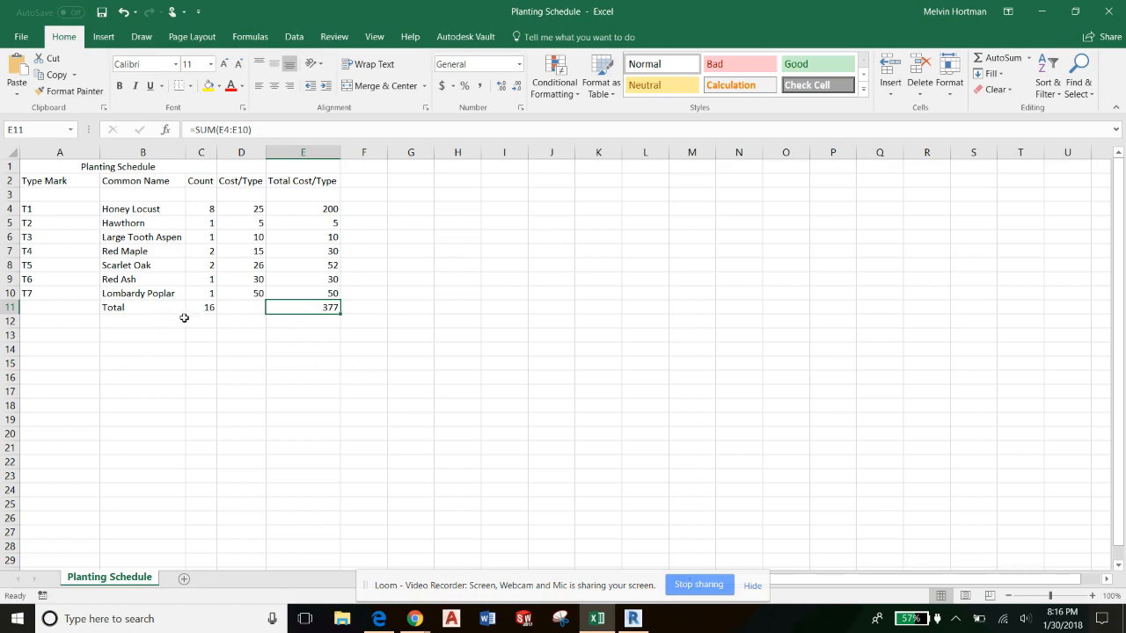
# Make the total row B11:E11 bold and fill it with Light Gray, Background 2.
pyautogui.moveTo(143, 307); pyautogui.dragTo(300, 305)
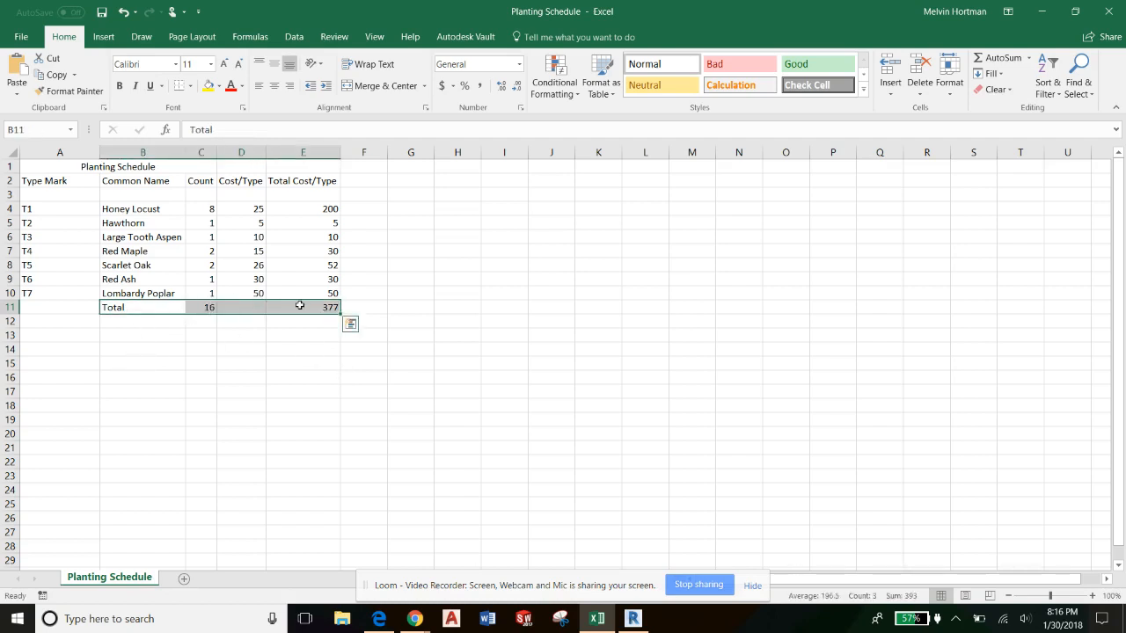
pyautogui.click(119, 85)
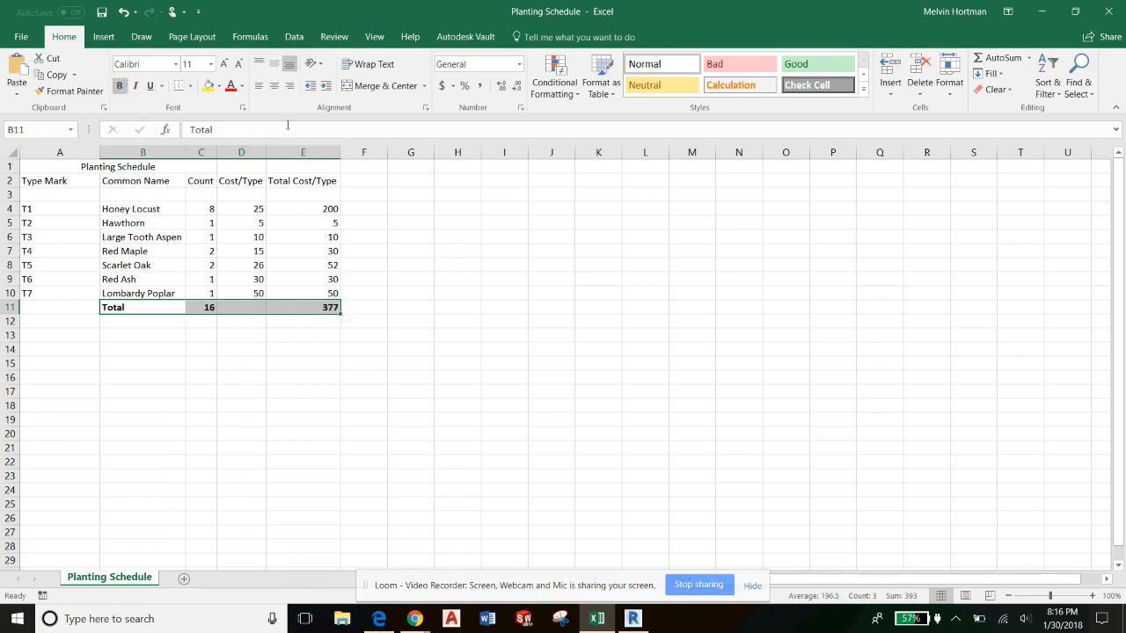
pyautogui.click(219, 87)
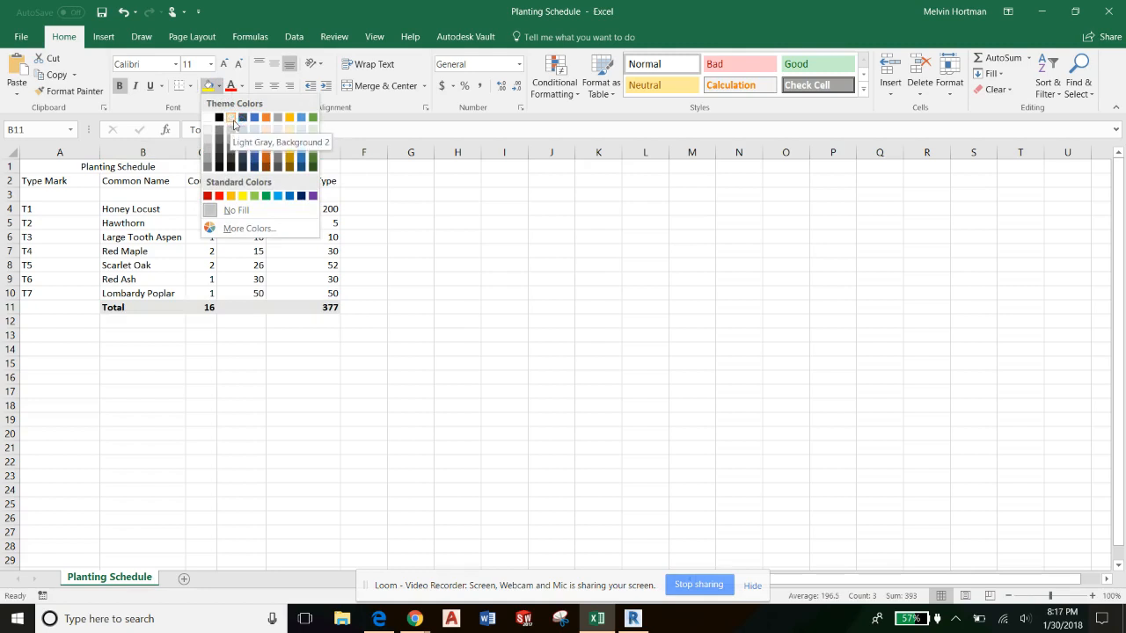
pyautogui.click(233, 123)
pyautogui.click(377, 276)
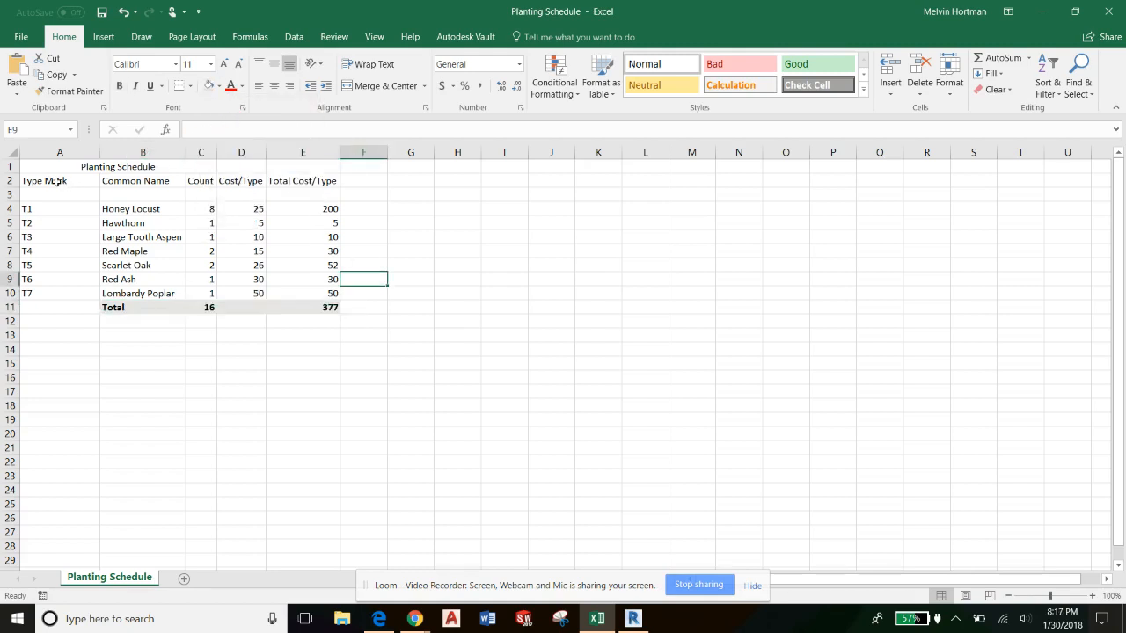
# Italicize the column headings in A2:E2.
pyautogui.moveTo(55, 181); pyautogui.dragTo(291, 181)
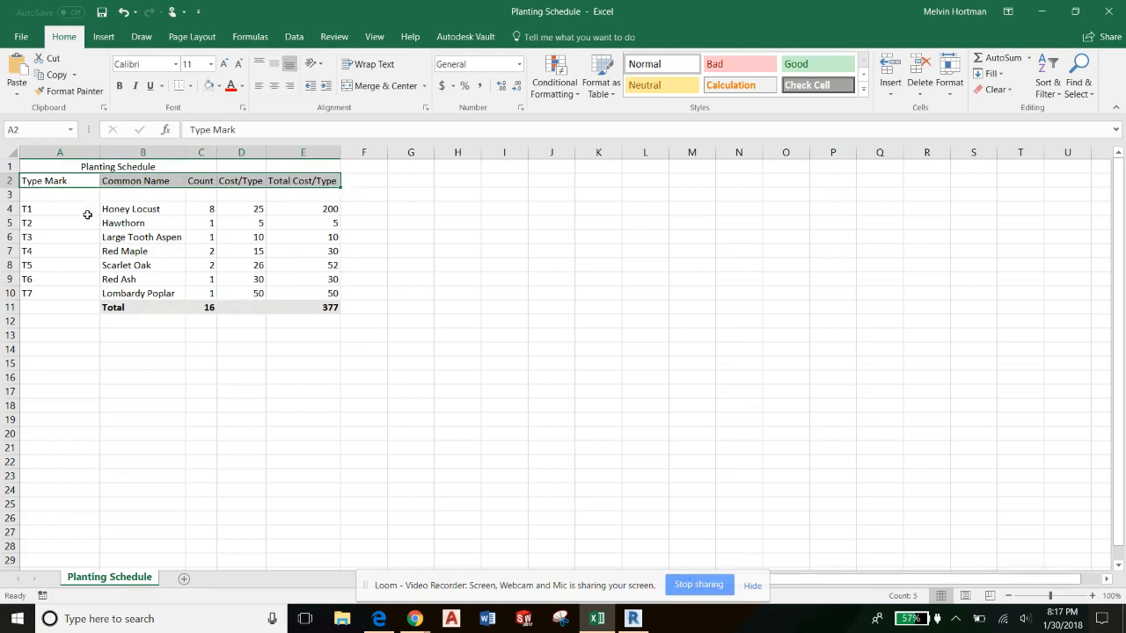
pyautogui.click(135, 85)
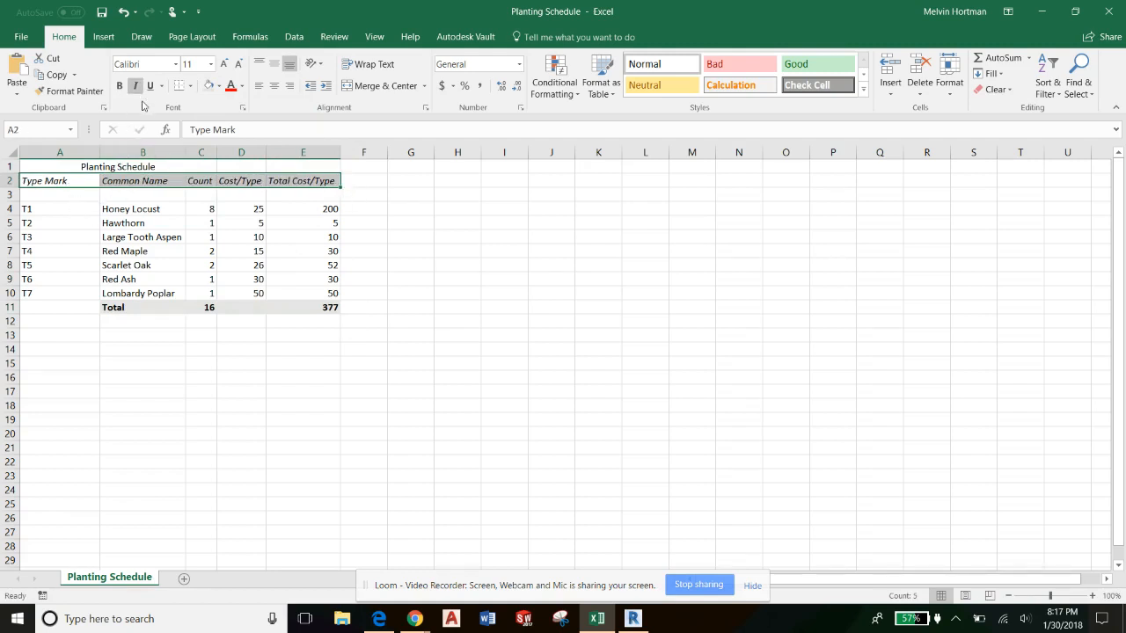
pyautogui.moveTo(68, 209); pyautogui.dragTo(57, 286)
pyautogui.click(449, 255)
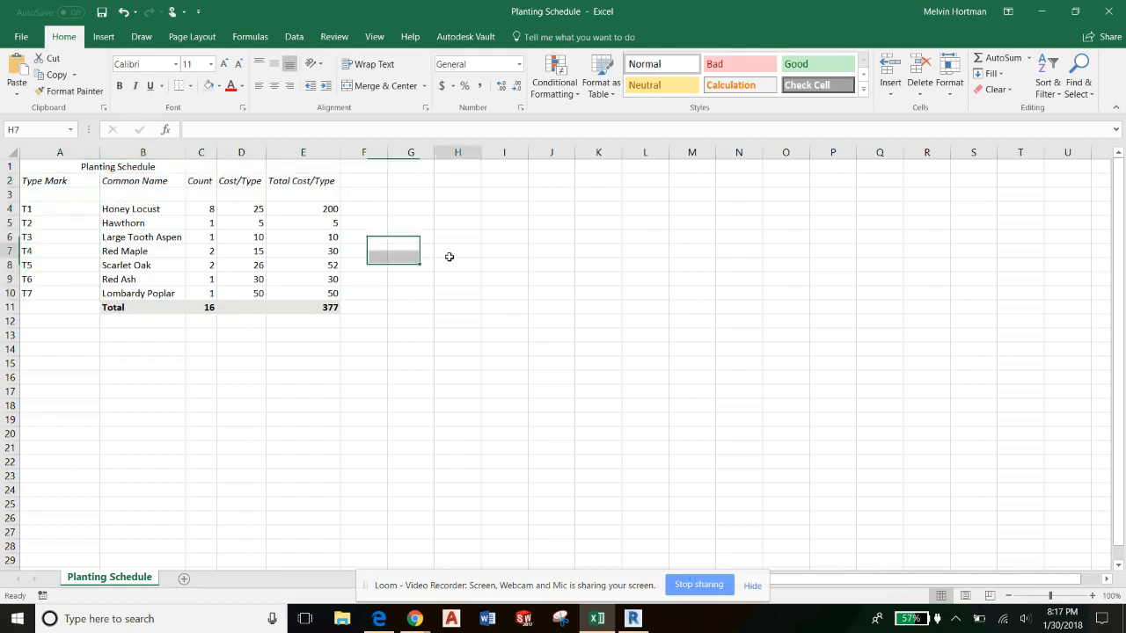
# Unmerge the Planting Schedule title and merge and center it again across A1:E1.
pyautogui.moveTo(88, 166); pyautogui.dragTo(304, 164)
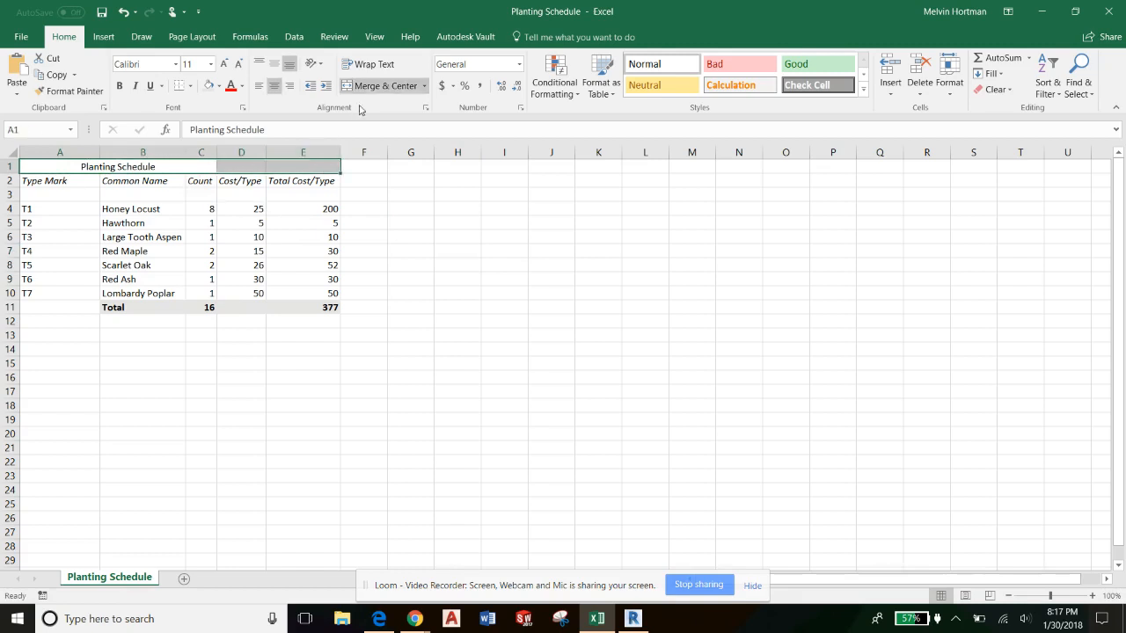
pyautogui.click(379, 86)
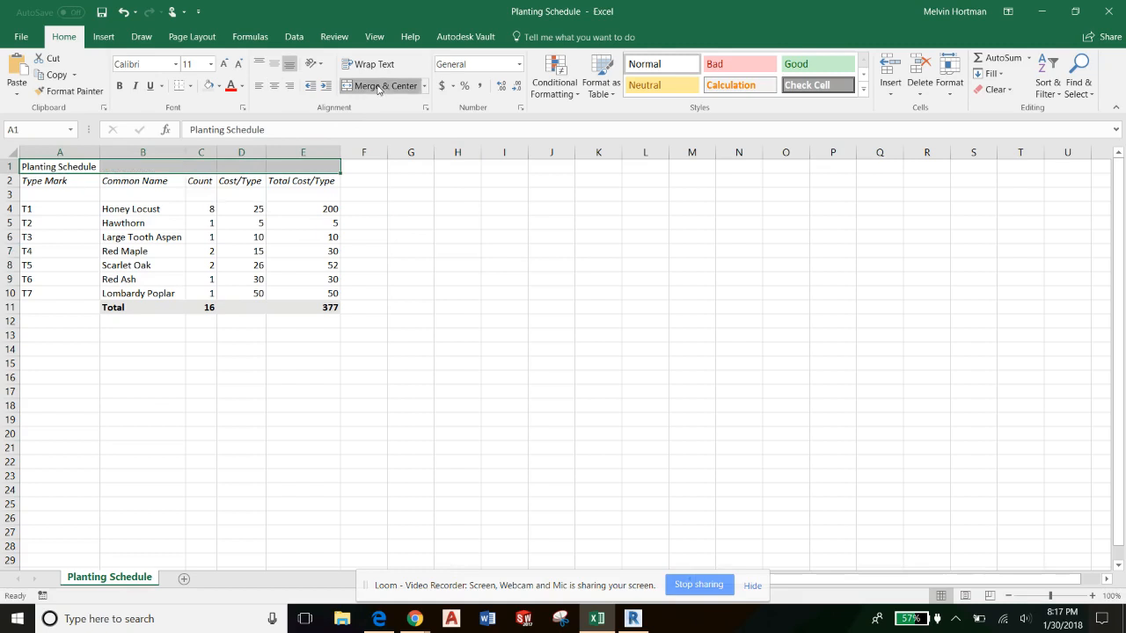
pyautogui.click(378, 87)
pyautogui.click(396, 211)
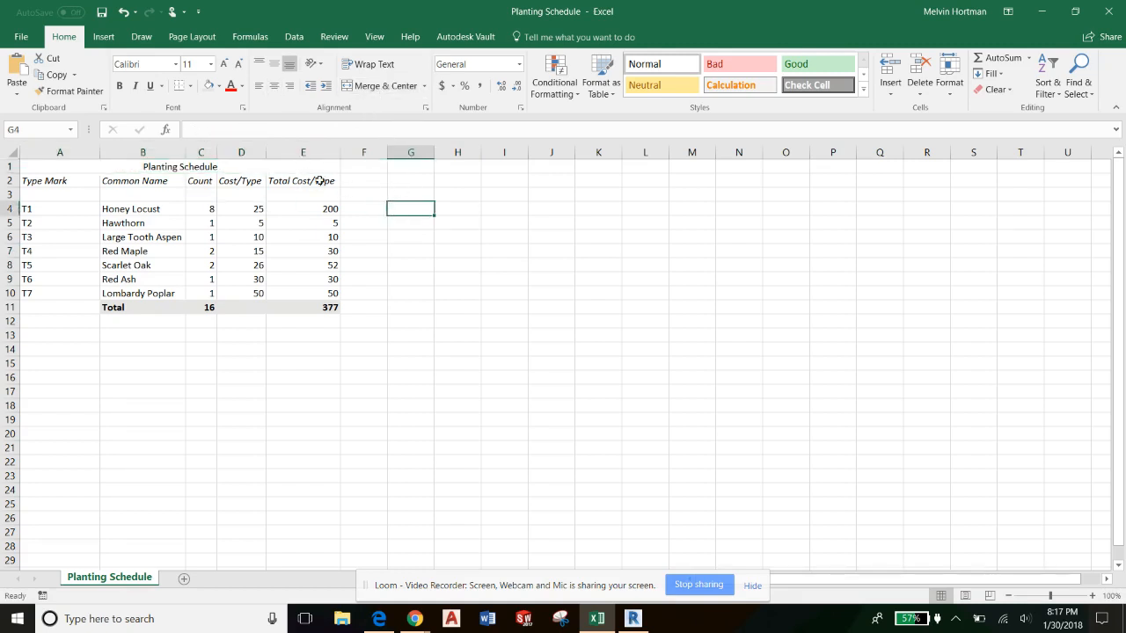
pyautogui.click(215, 164)
pyautogui.click(496, 252)
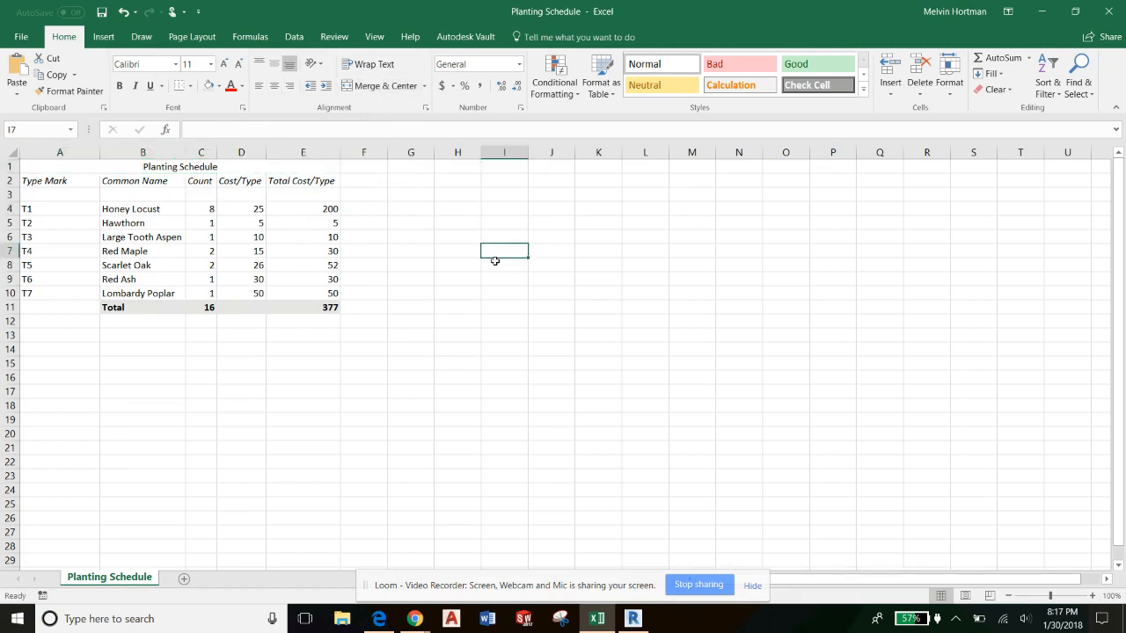
# Convert the schedule range A2:E10 into a table that uses its first row as headers.
pyautogui.moveTo(71, 181); pyautogui.dragTo(293, 293)
pyautogui.click(115, 39)
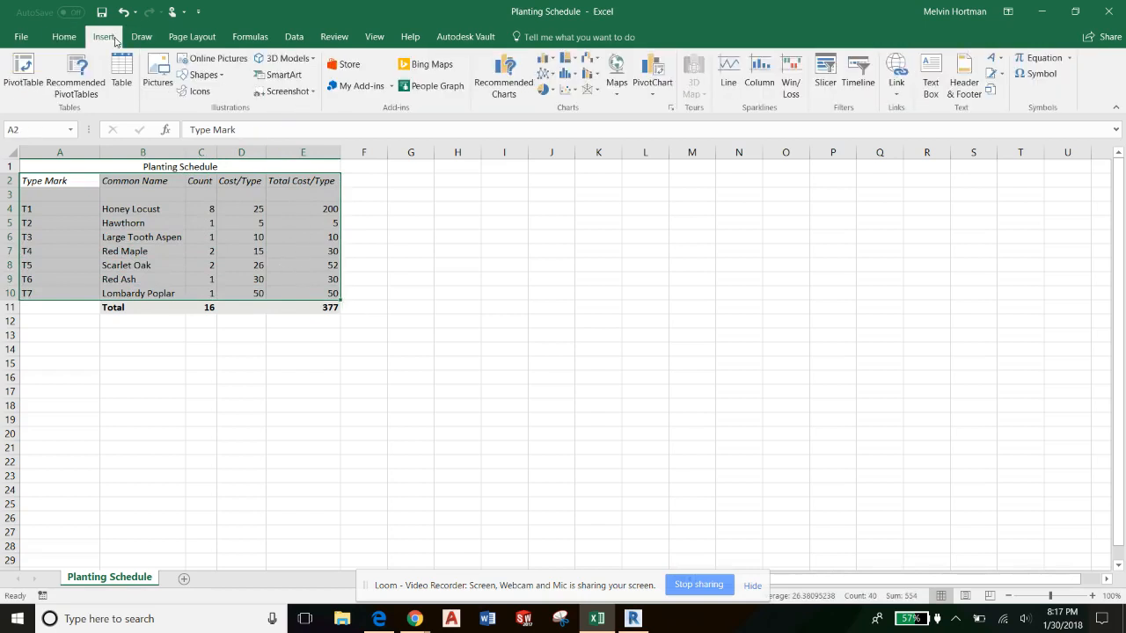
pyautogui.click(122, 72)
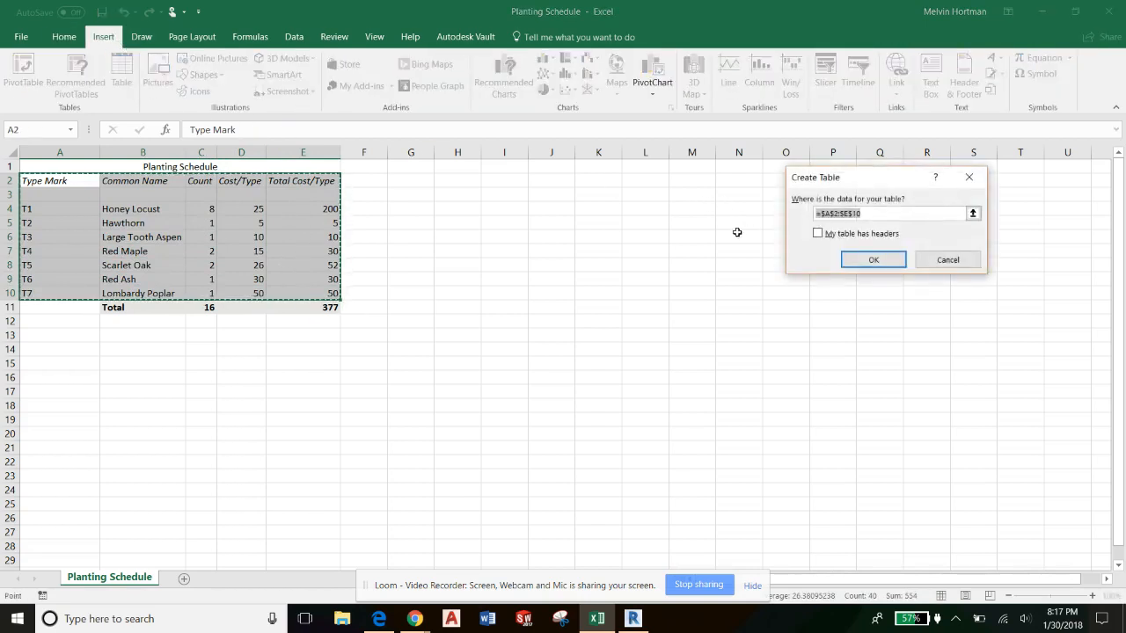
pyautogui.click(821, 236)
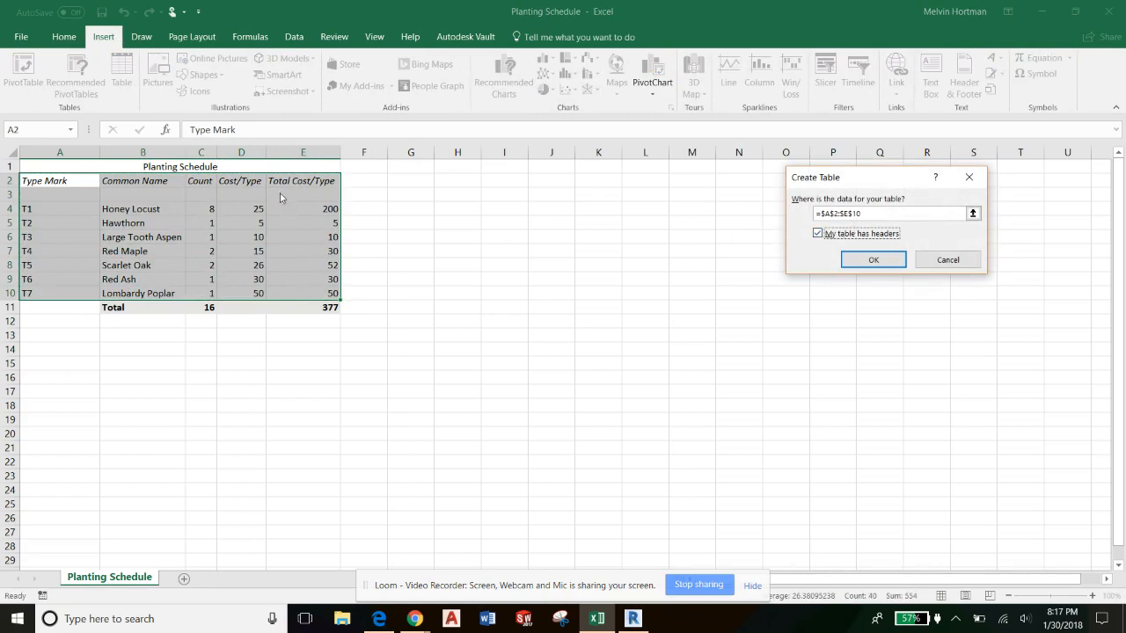
pyautogui.click(874, 264)
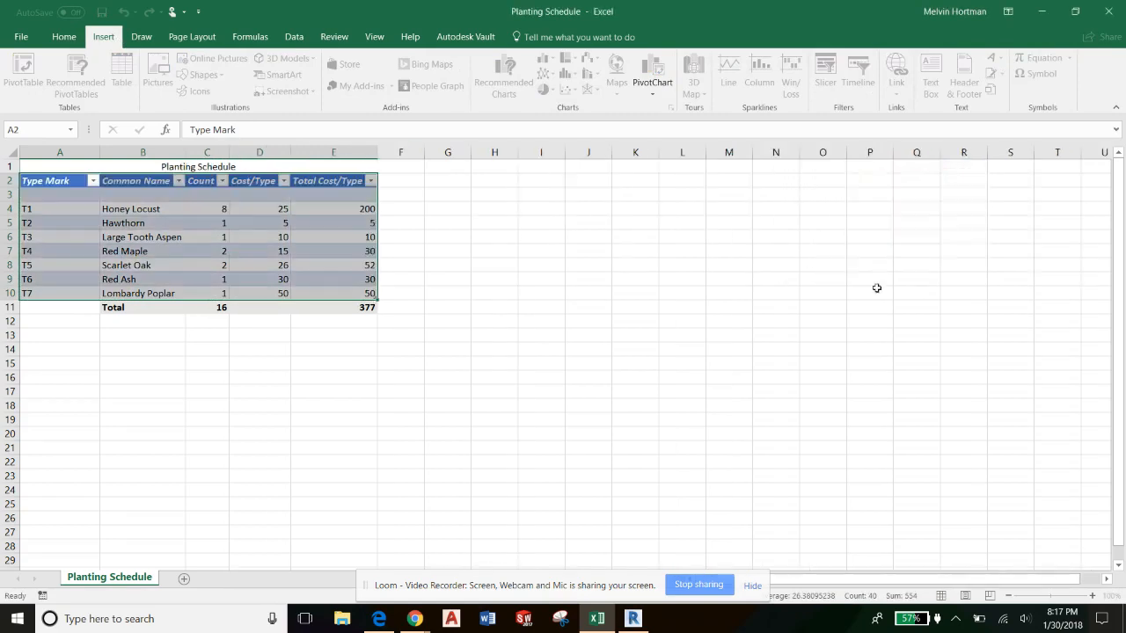
pyautogui.click(429, 224)
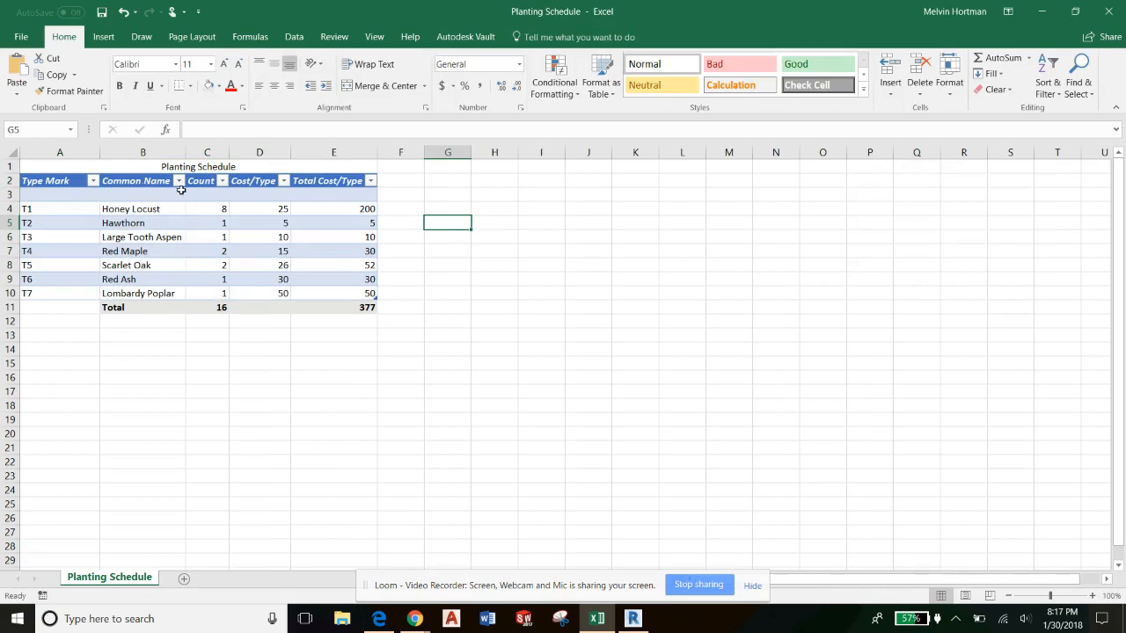
# Sort the table by Total Cost/Type from smallest to largest.
pyautogui.click(370, 181)
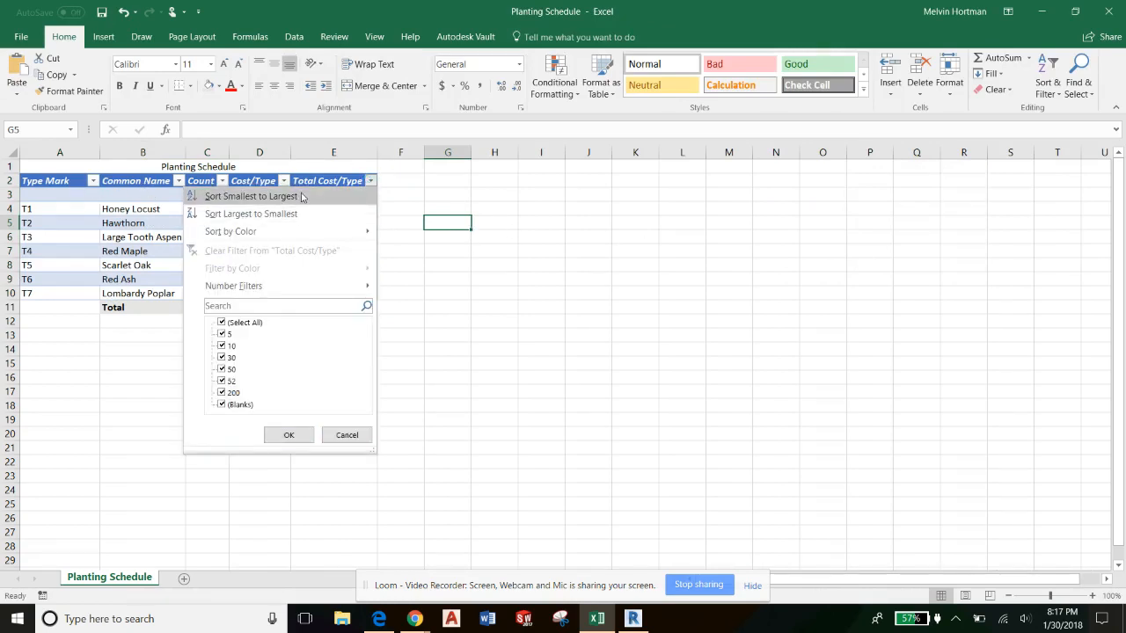
pyautogui.click(289, 435)
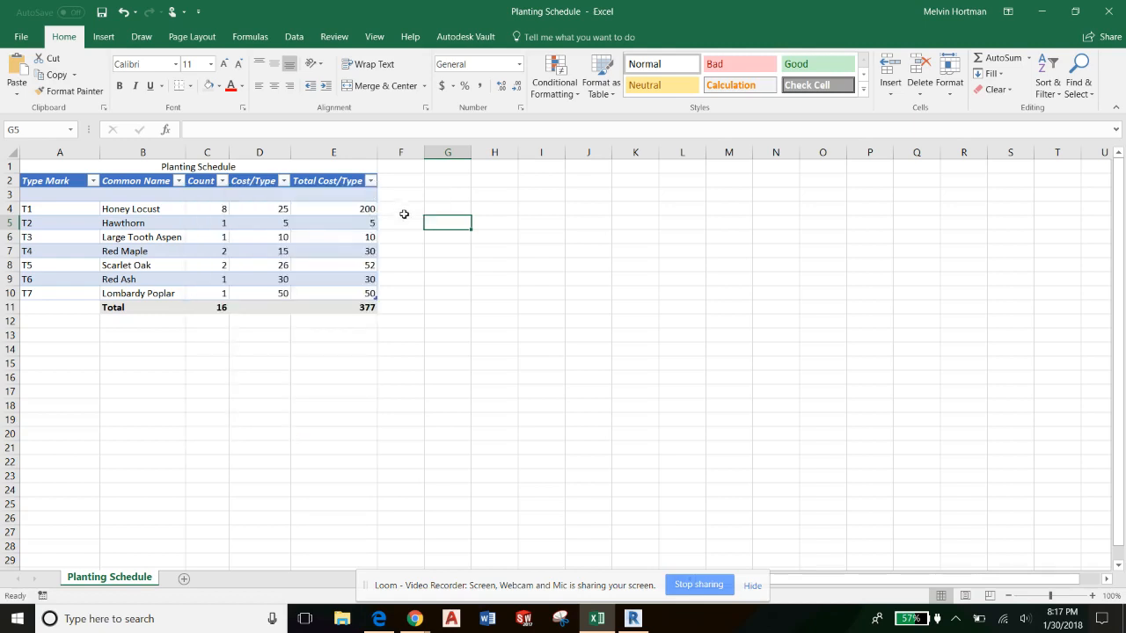
pyautogui.click(370, 180)
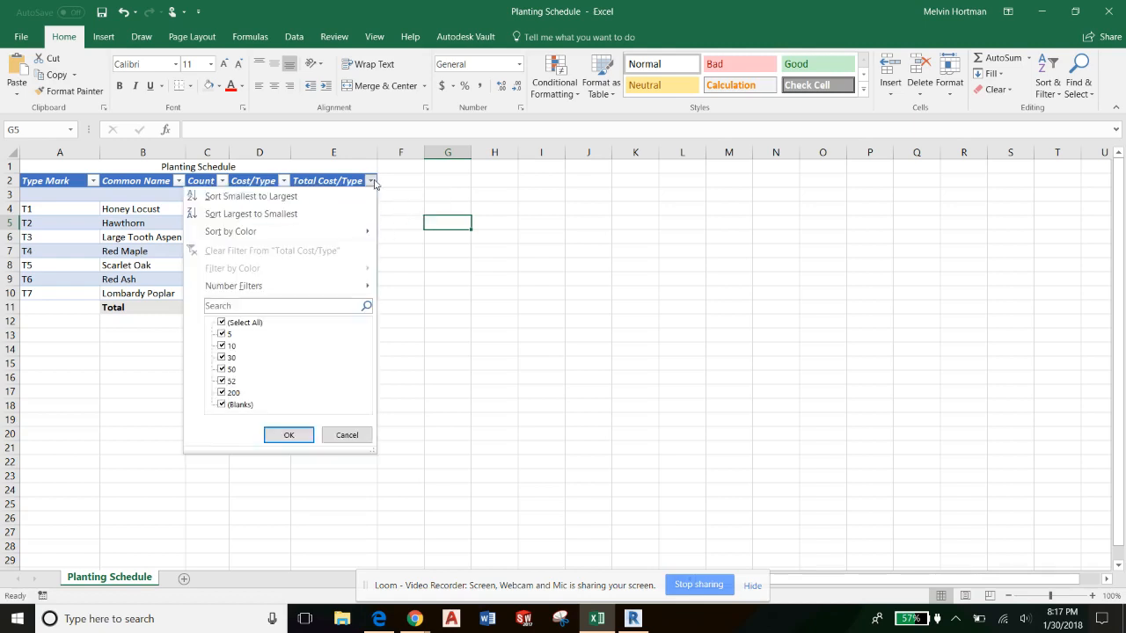
pyautogui.click(319, 197)
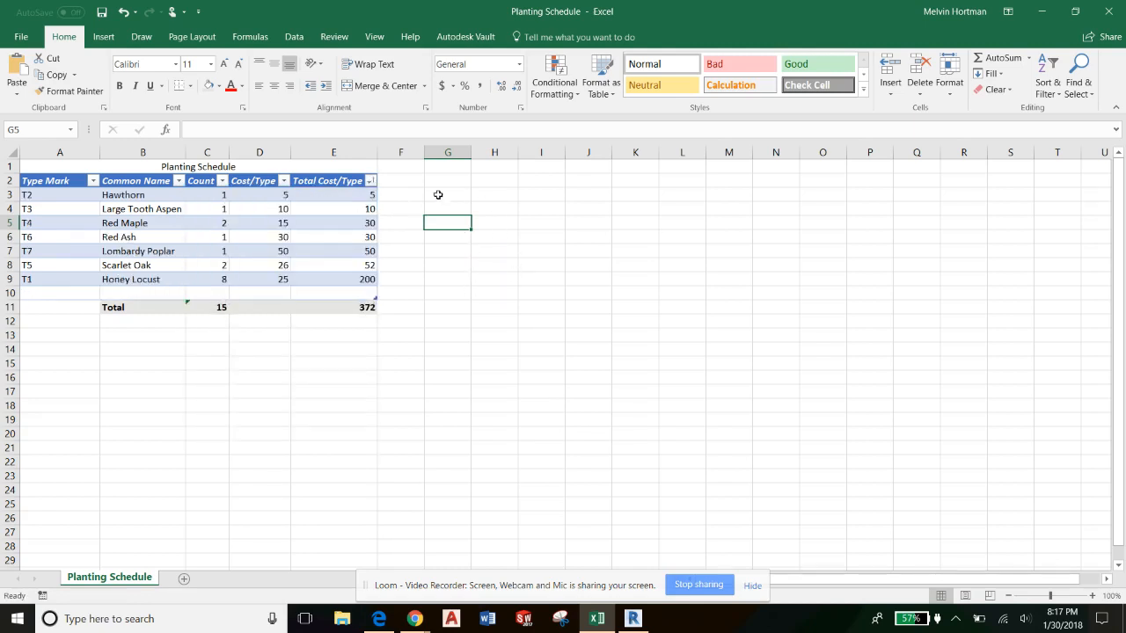
# Extend the SUM range in the total cost cell E11 to E3:E10.
pyautogui.click(342, 307)
pyautogui.click(232, 129)
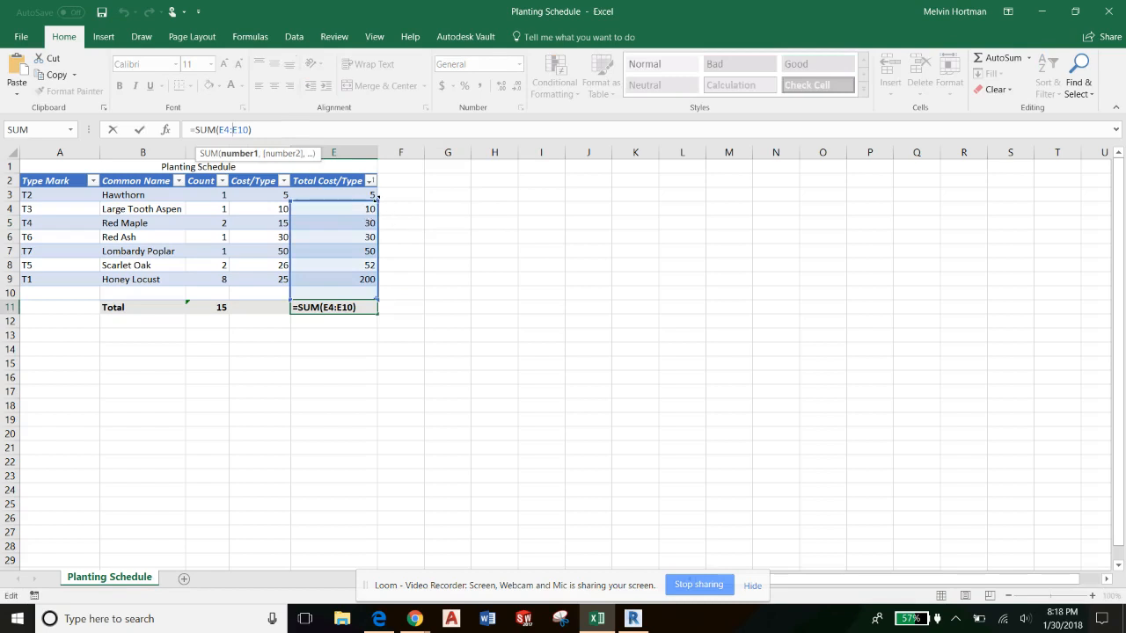
pyautogui.moveTo(376, 195); pyautogui.dragTo(378, 188)
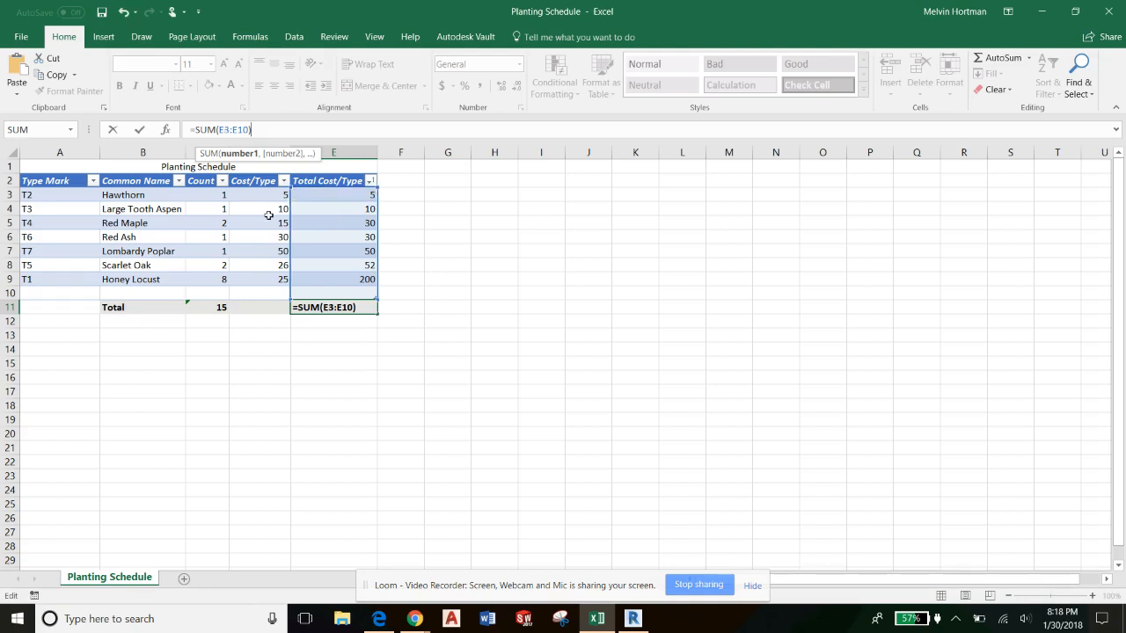
pyautogui.click(141, 130)
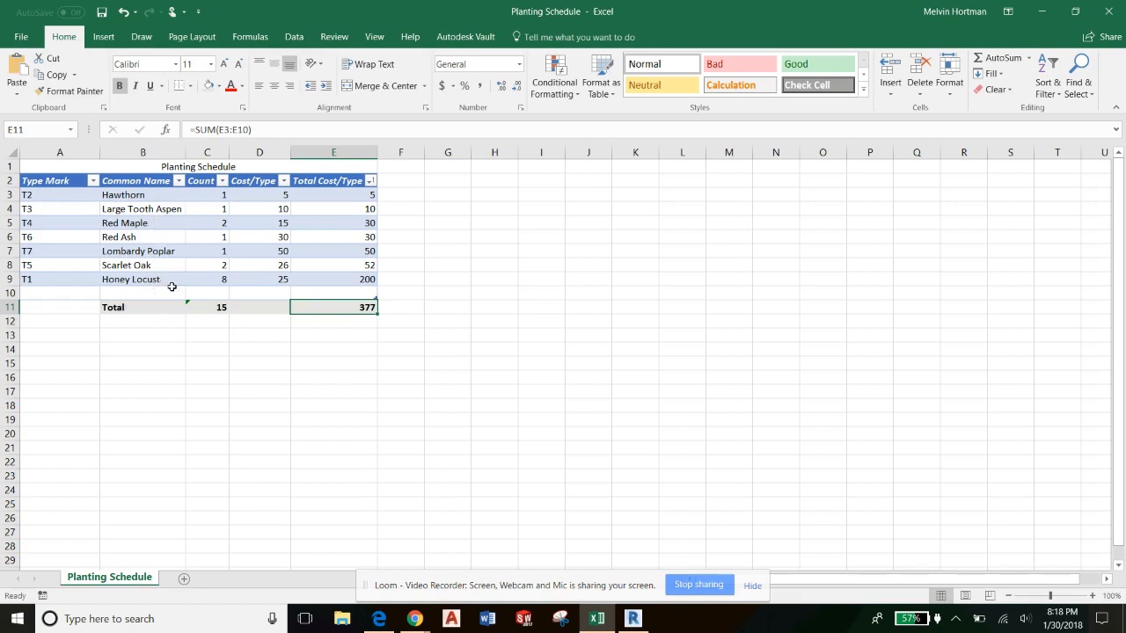
# Sort the table by Cost/Type from smallest to largest and look over the sorted values.
pyautogui.click(283, 182)
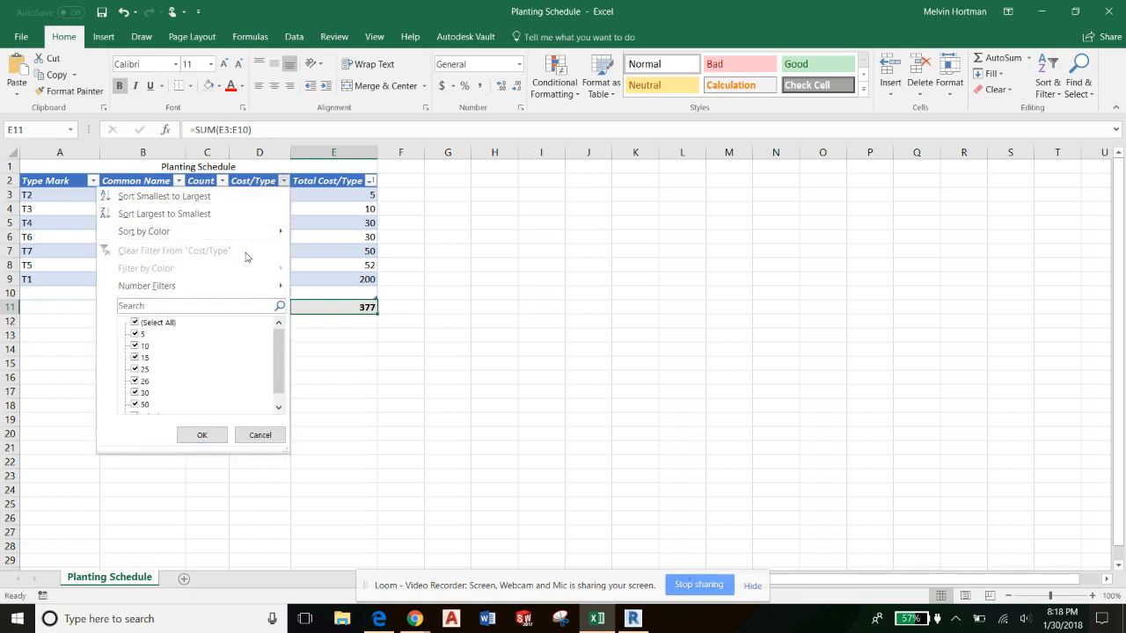
pyautogui.click(260, 197)
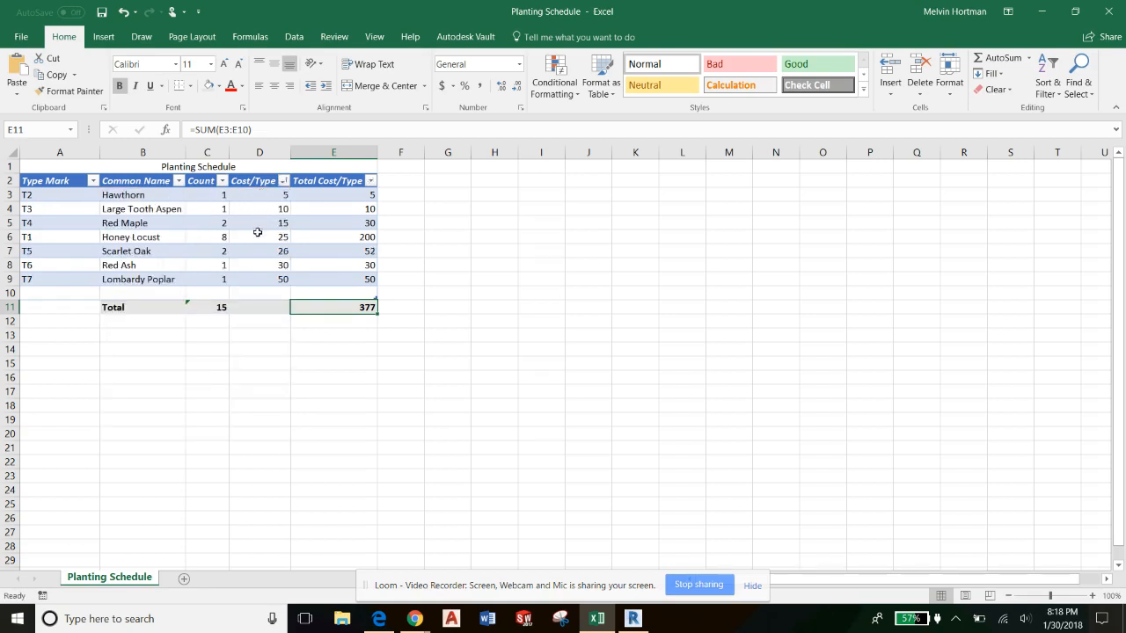
pyautogui.moveTo(271, 194); pyautogui.dragTo(262, 264)
pyautogui.click(494, 290)
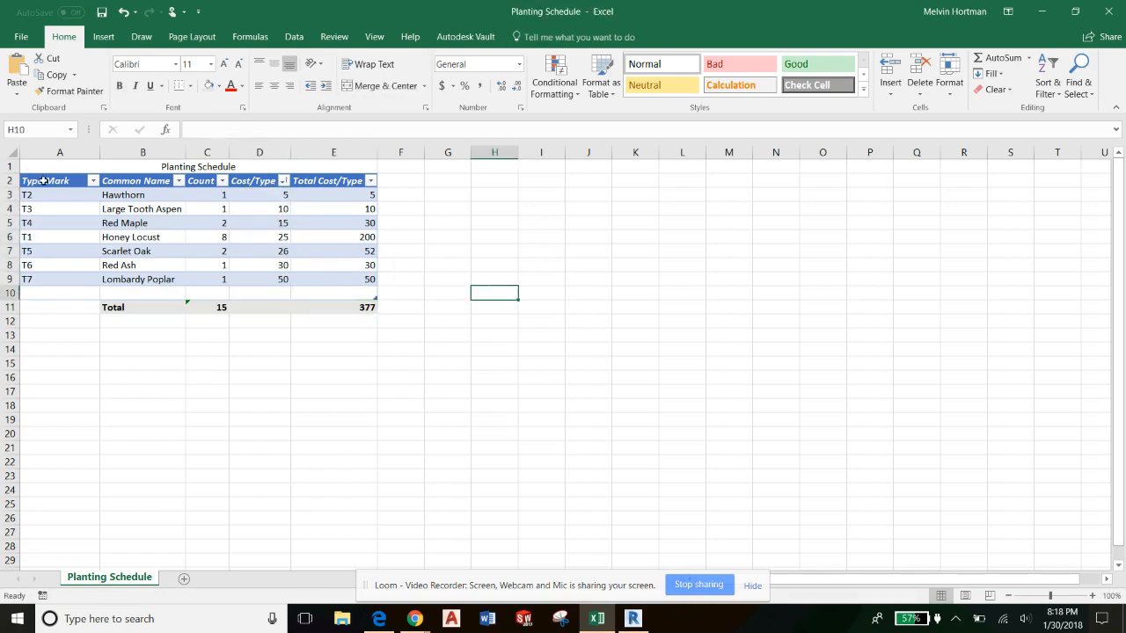
# Apply the first, plain style of the Light group to the table A2:E10.
pyautogui.moveTo(44, 180); pyautogui.dragTo(346, 288)
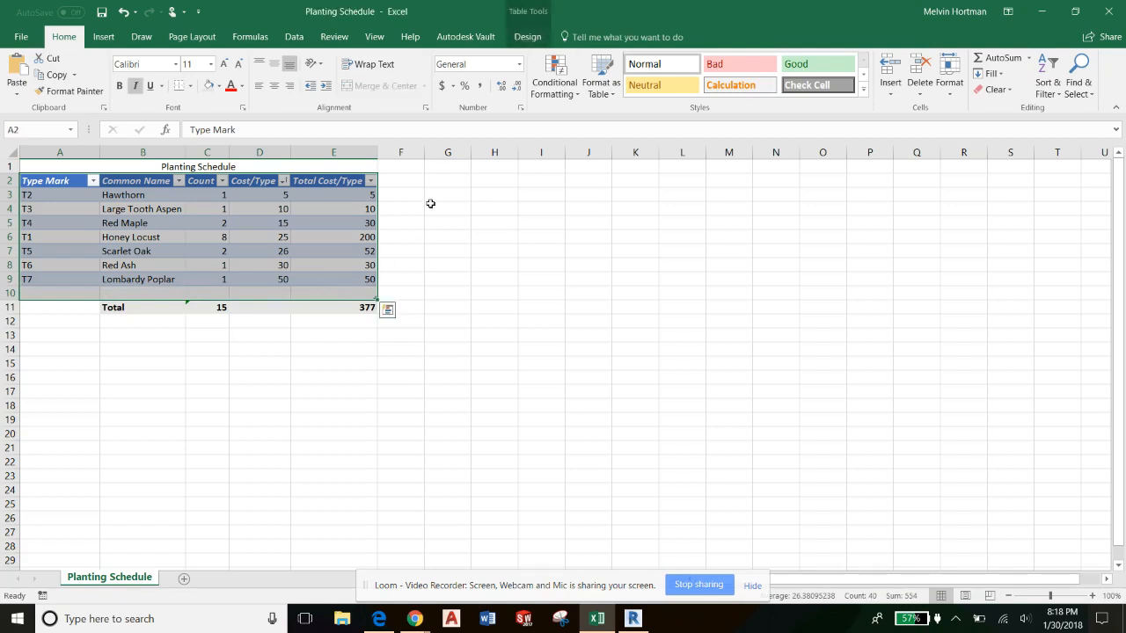
pyautogui.click(527, 37)
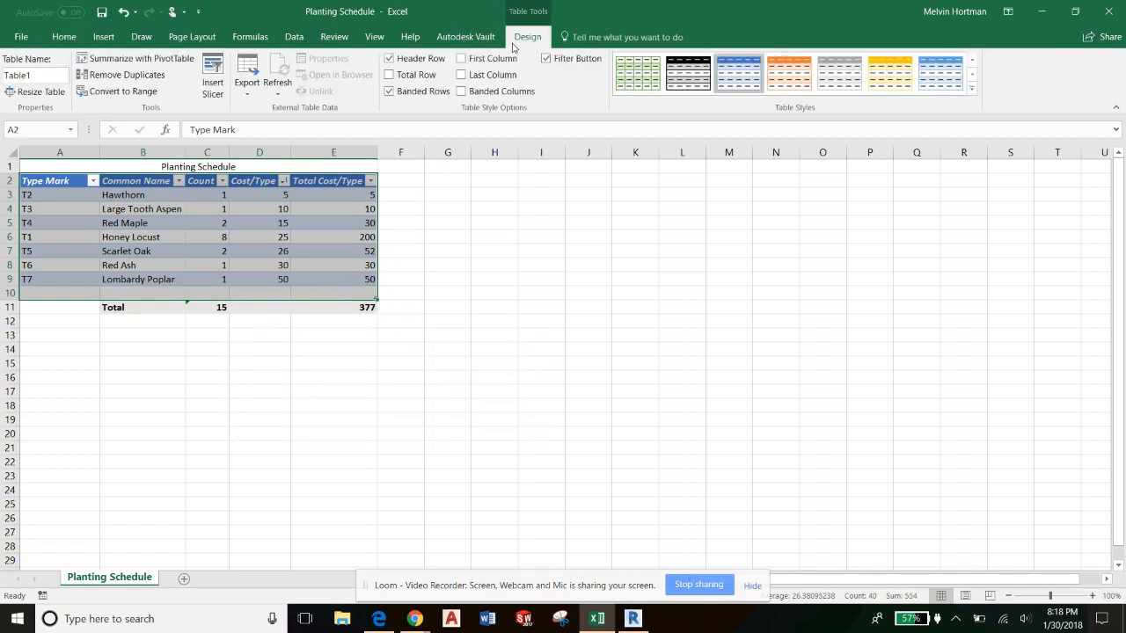
pyautogui.click(973, 91)
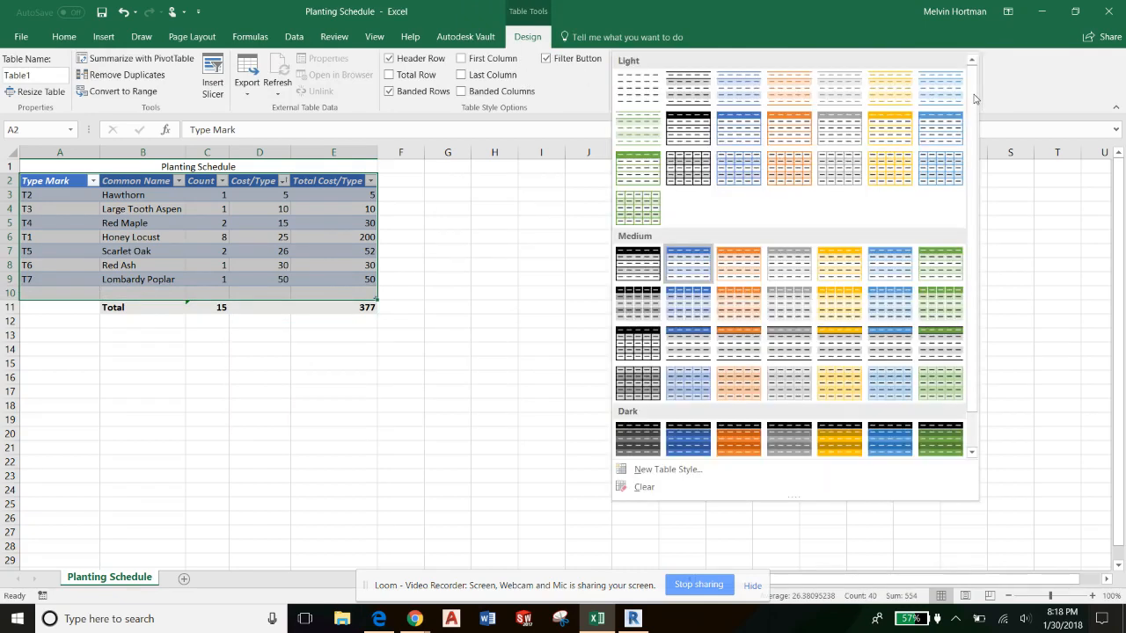
pyautogui.click(649, 102)
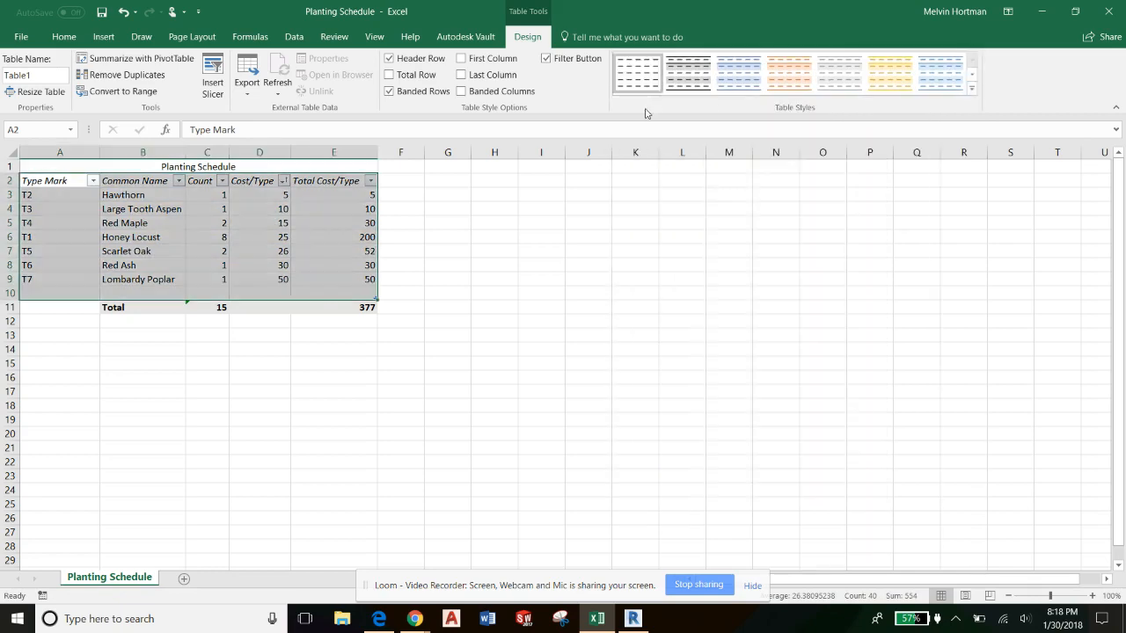
pyautogui.click(404, 266)
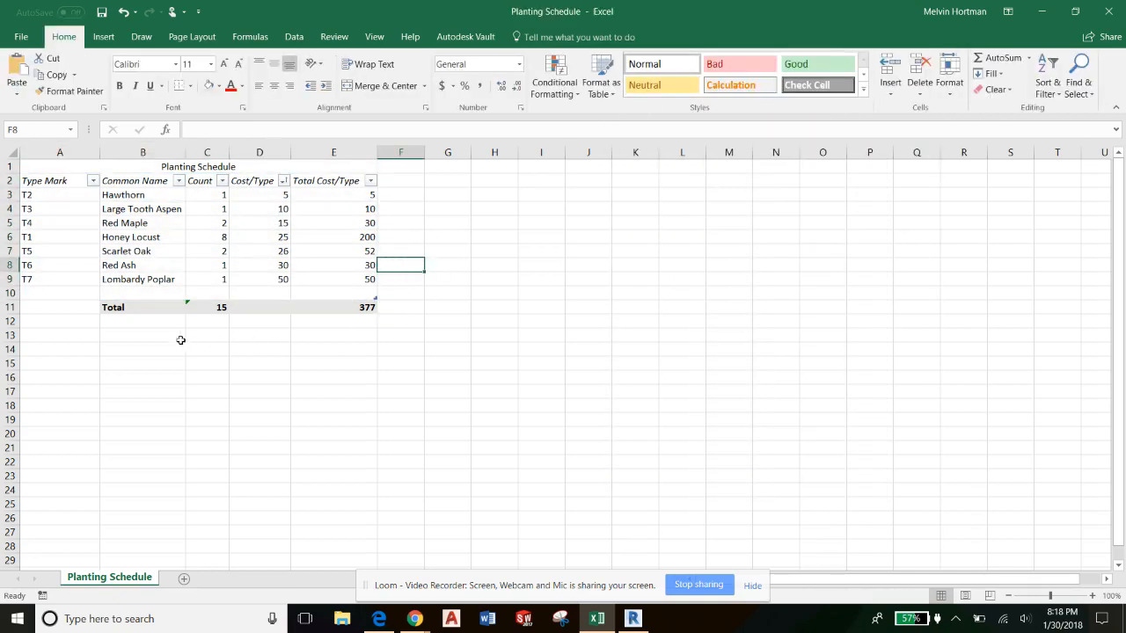
# Move the total row B11:E11 up into the empty row 10, directly below the Lombardy Poplar entry.
pyautogui.moveTo(148, 308); pyautogui.dragTo(357, 314)
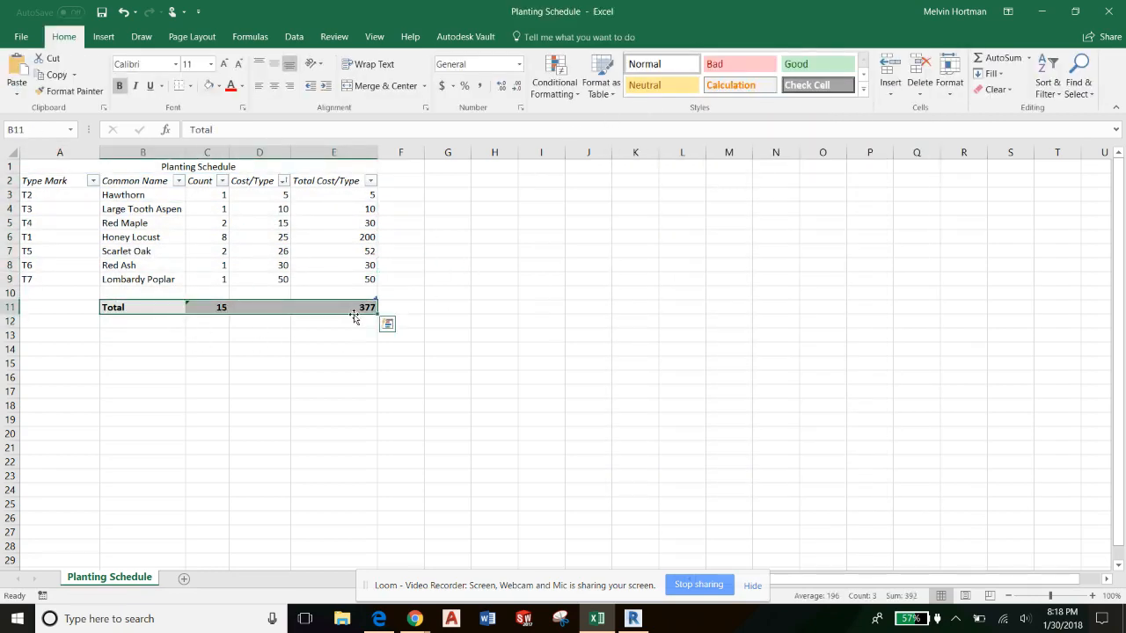
pyautogui.click(382, 298)
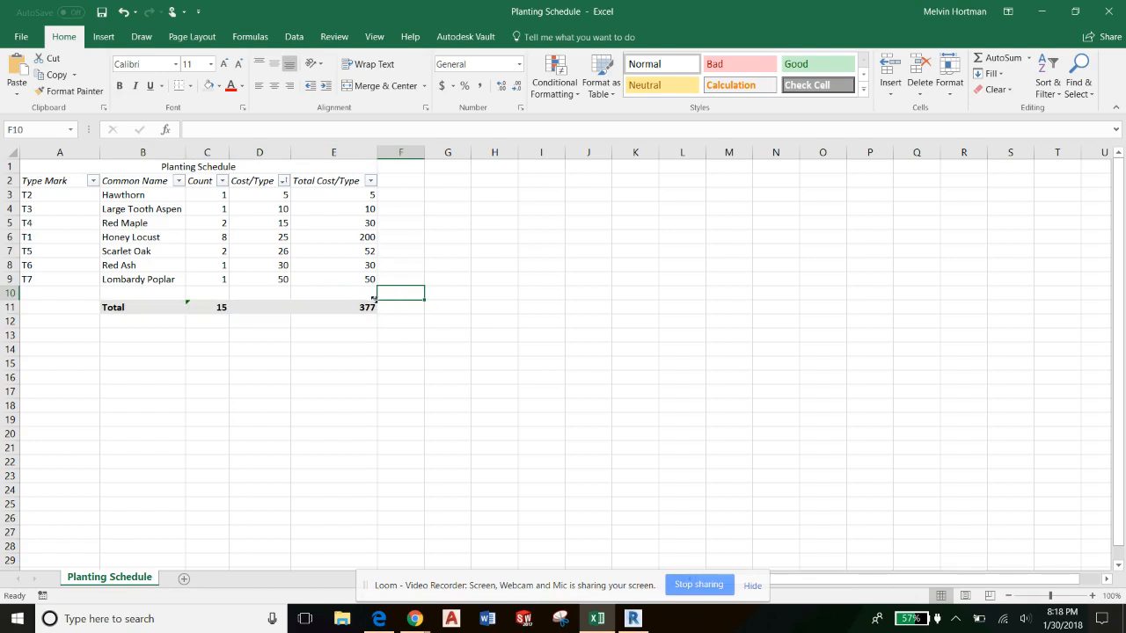
pyautogui.moveTo(373, 299); pyautogui.dragTo(354, 286)
pyautogui.moveTo(148, 307); pyautogui.dragTo(345, 304)
pyautogui.click(536, 353)
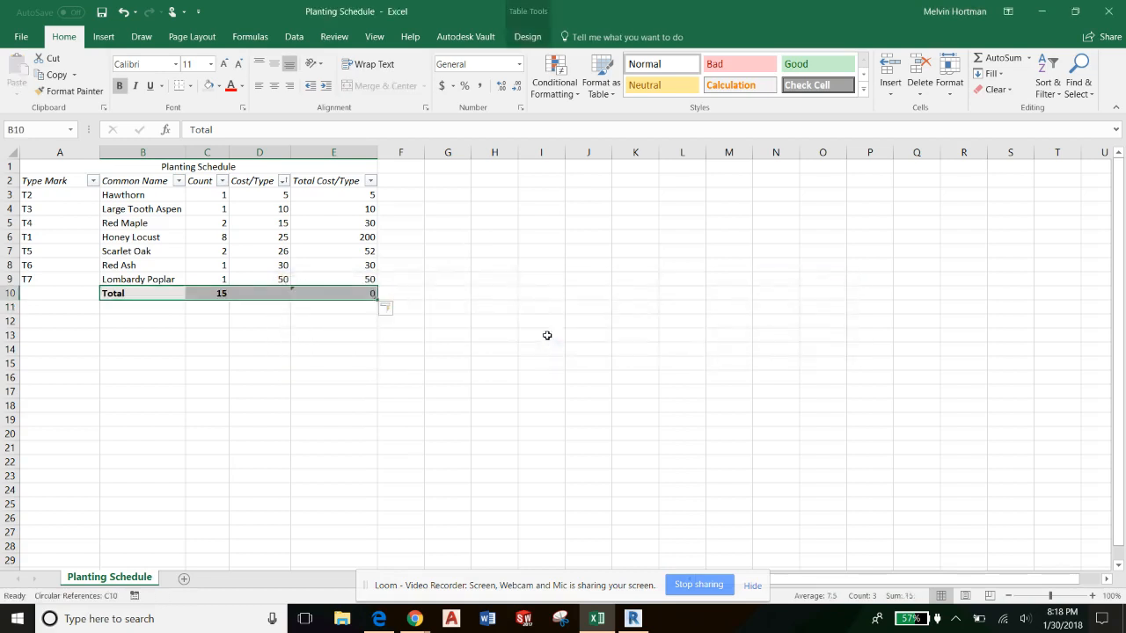
pyautogui.click(448, 296)
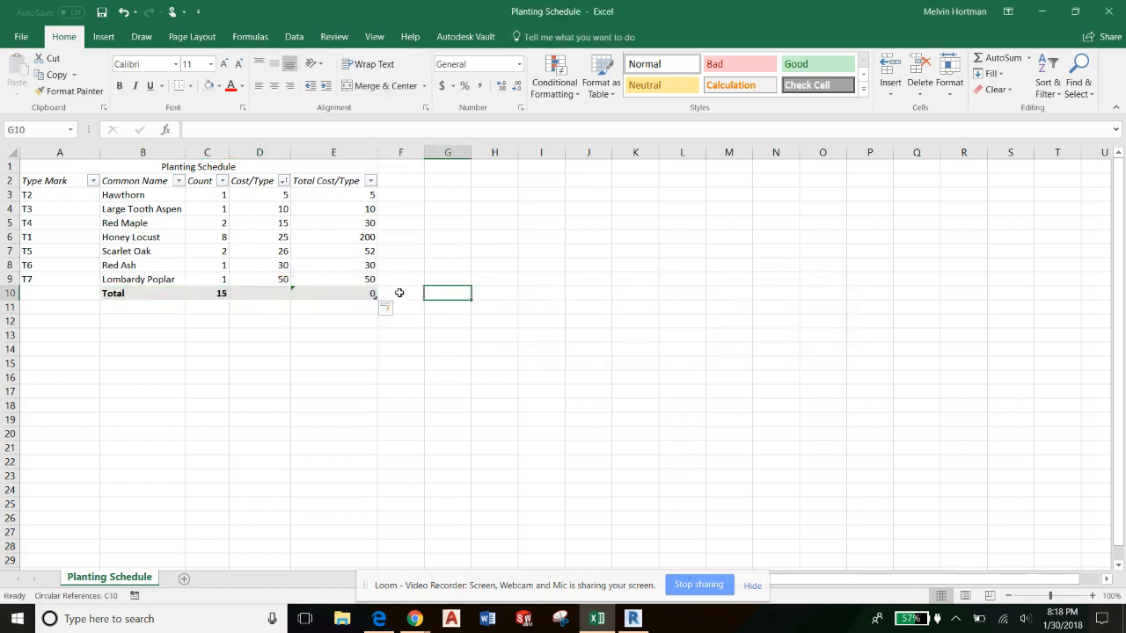
# Shrink the table to end at row 9 so the total row lies outside it, and save the workbook.
pyautogui.click(369, 293)
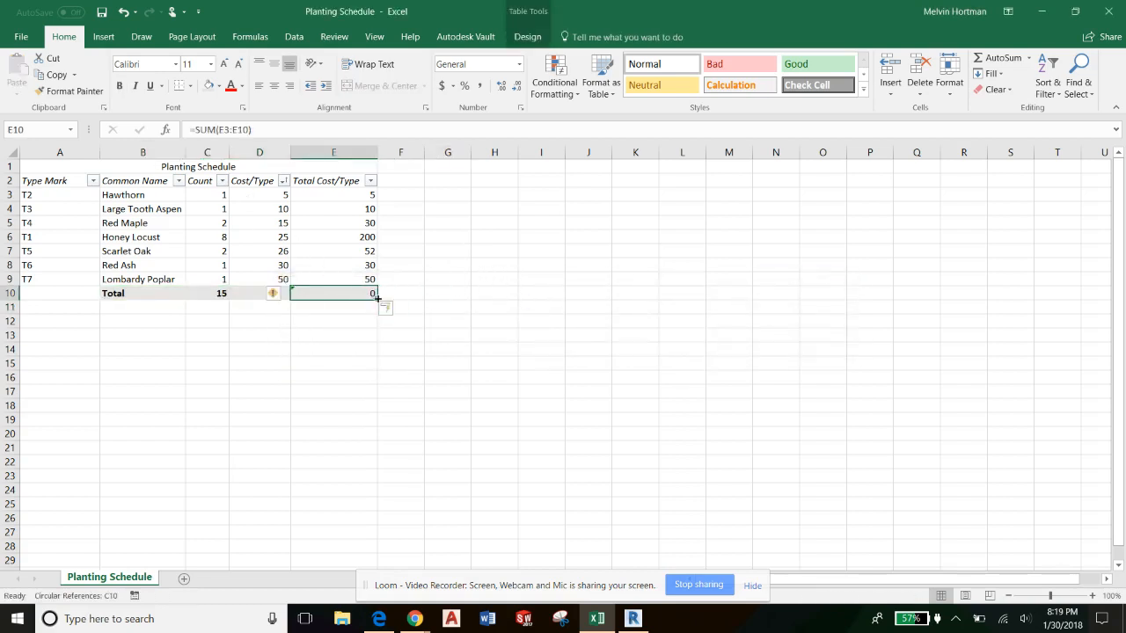
pyautogui.click(384, 284)
pyautogui.moveTo(375, 297); pyautogui.dragTo(377, 281)
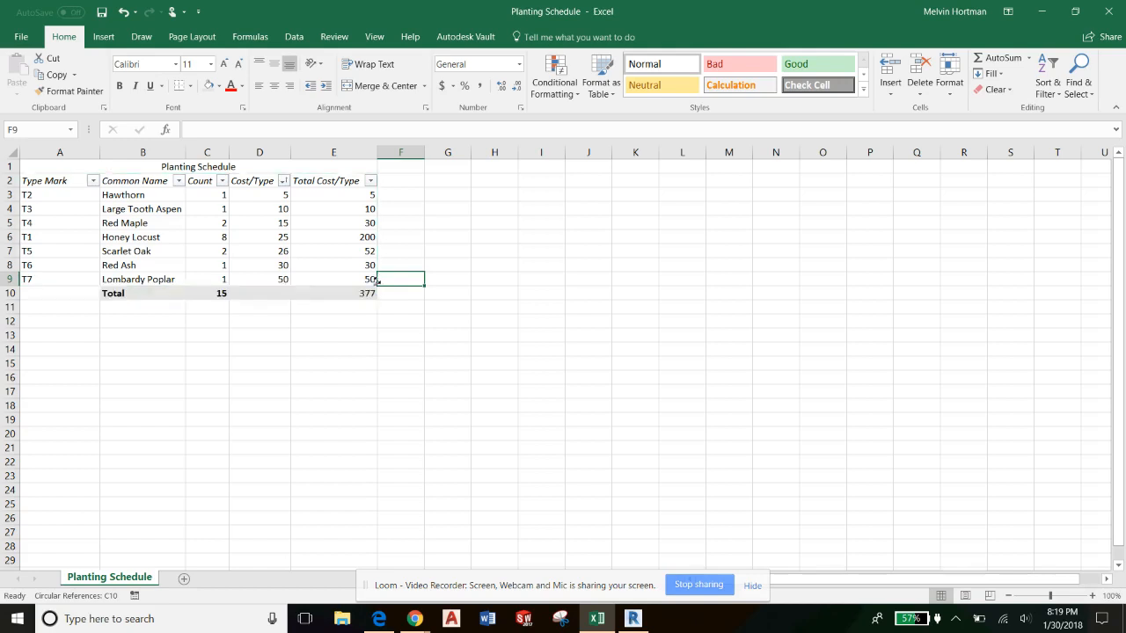
pyautogui.click(363, 296)
pyautogui.click(431, 303)
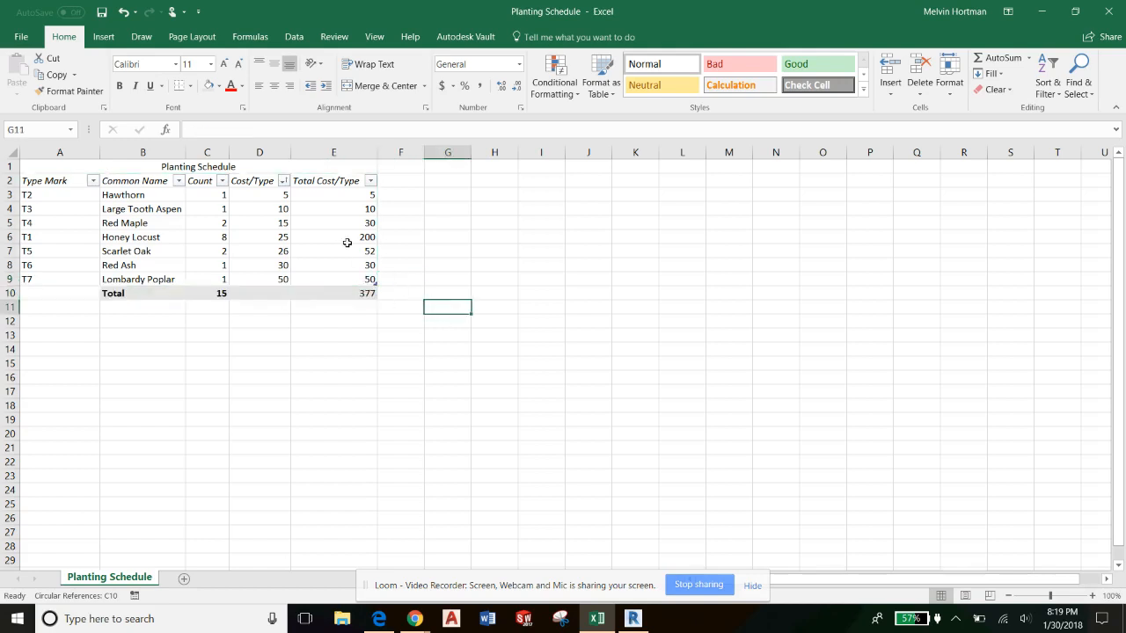
pyautogui.click(102, 12)
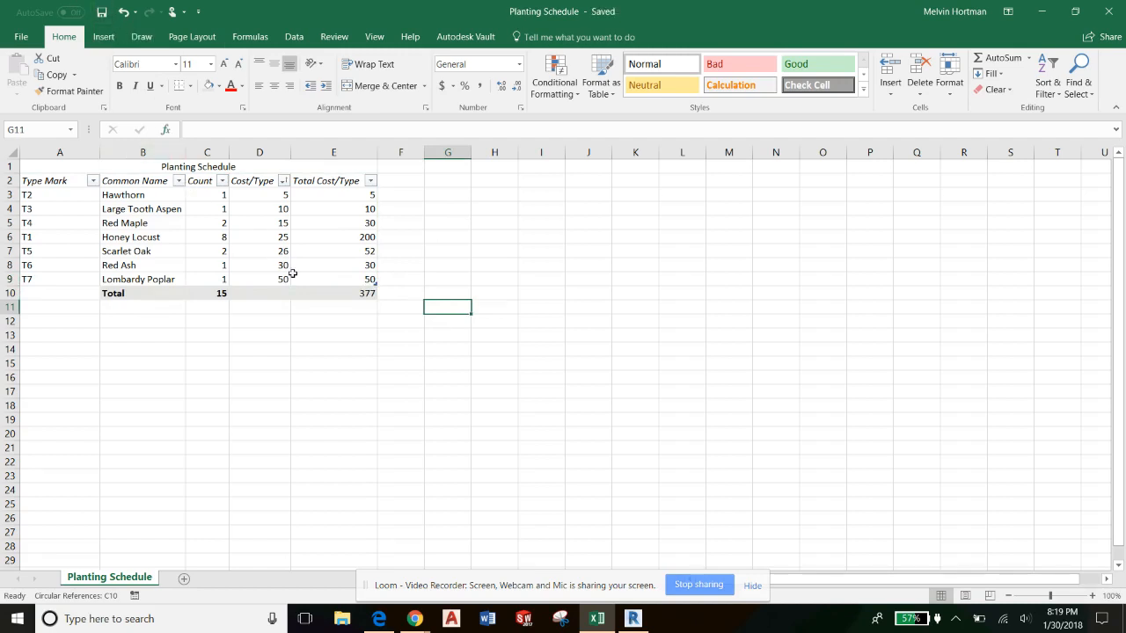